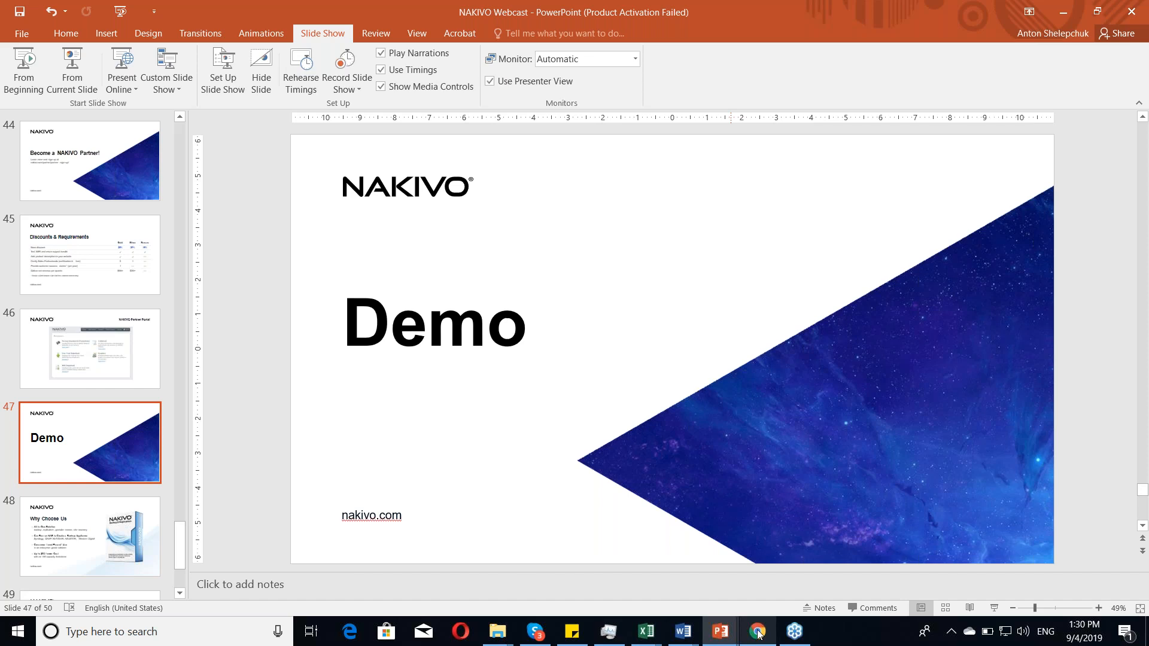
Step: Switch to Chrome, close the mail tab, and log in to NAKIVO Backup & Replication as admin with the account password
click(757, 632)
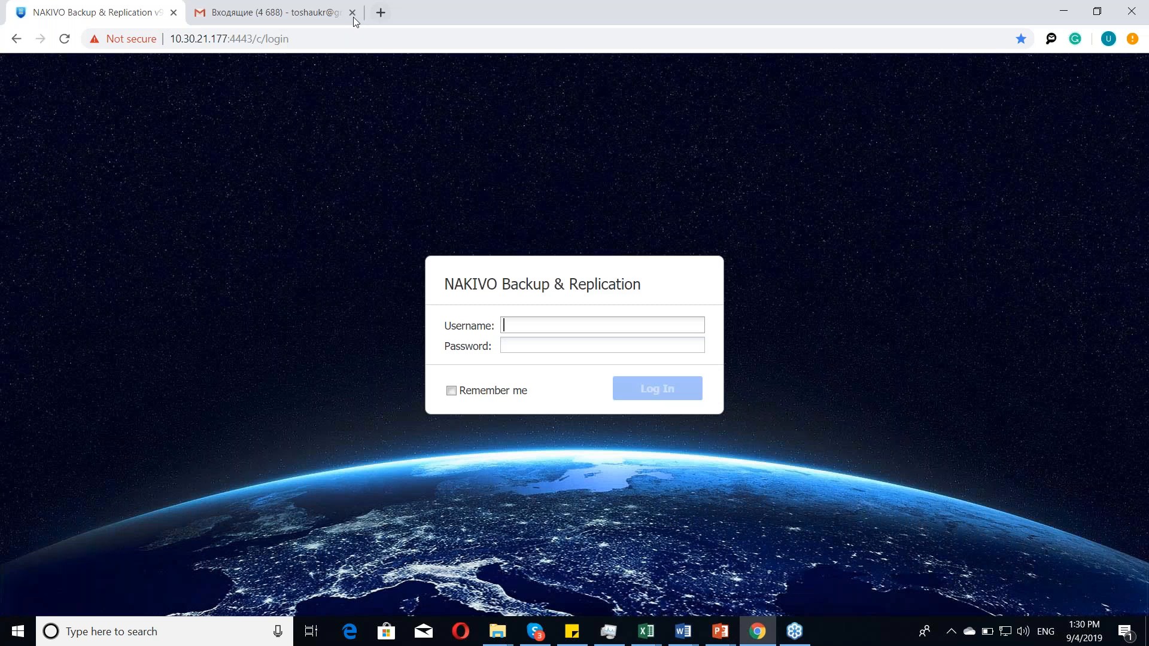
click(353, 14)
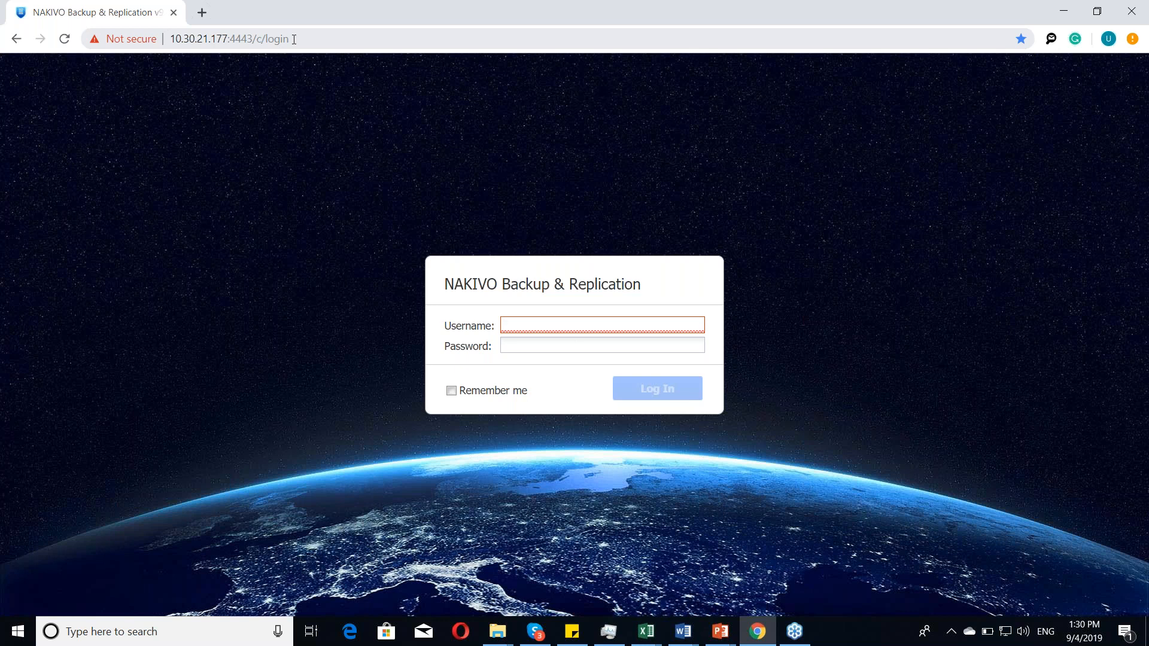
text(a)
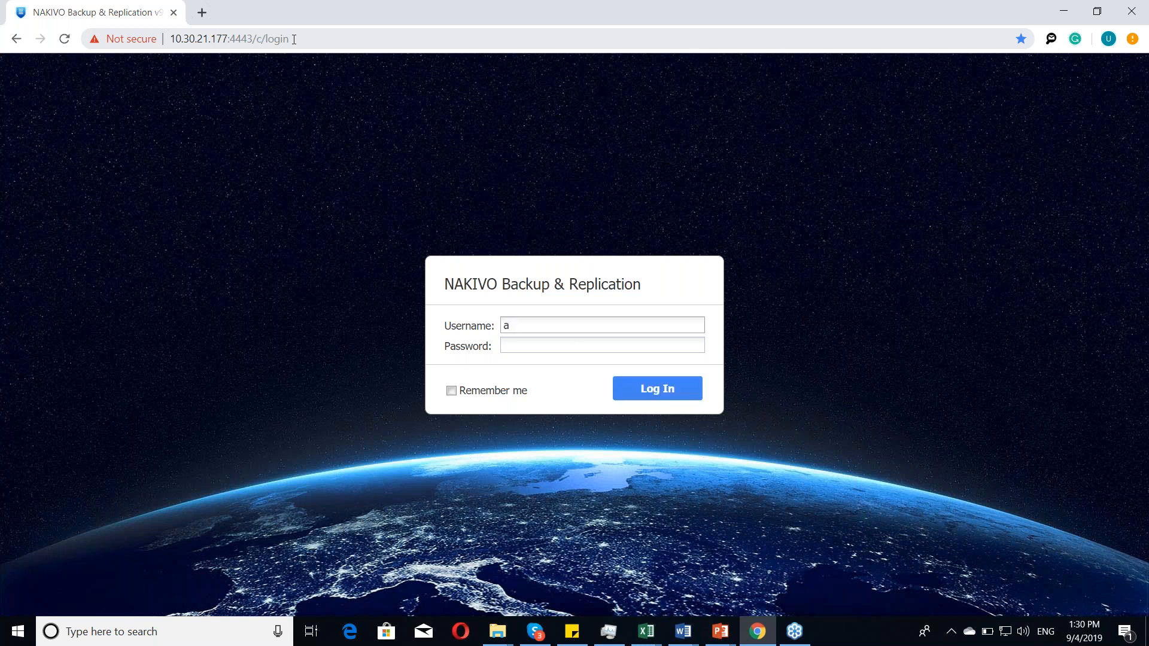
text(dmi)
text(n)
key(Tab)
text(•••••••••••)
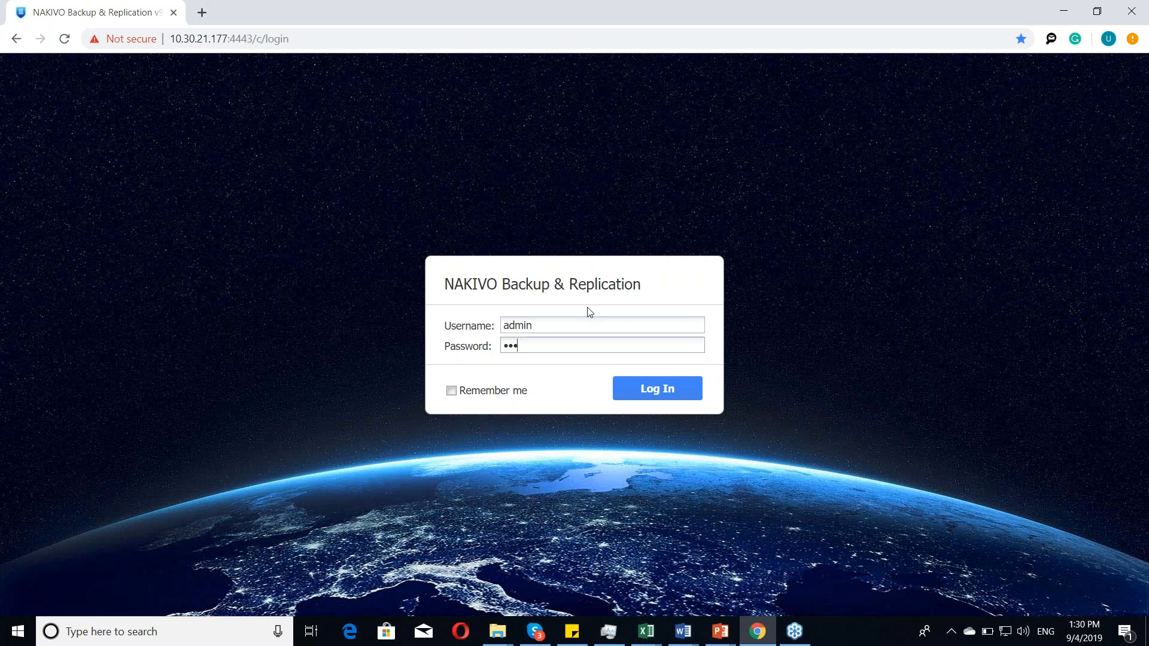
key(Return)
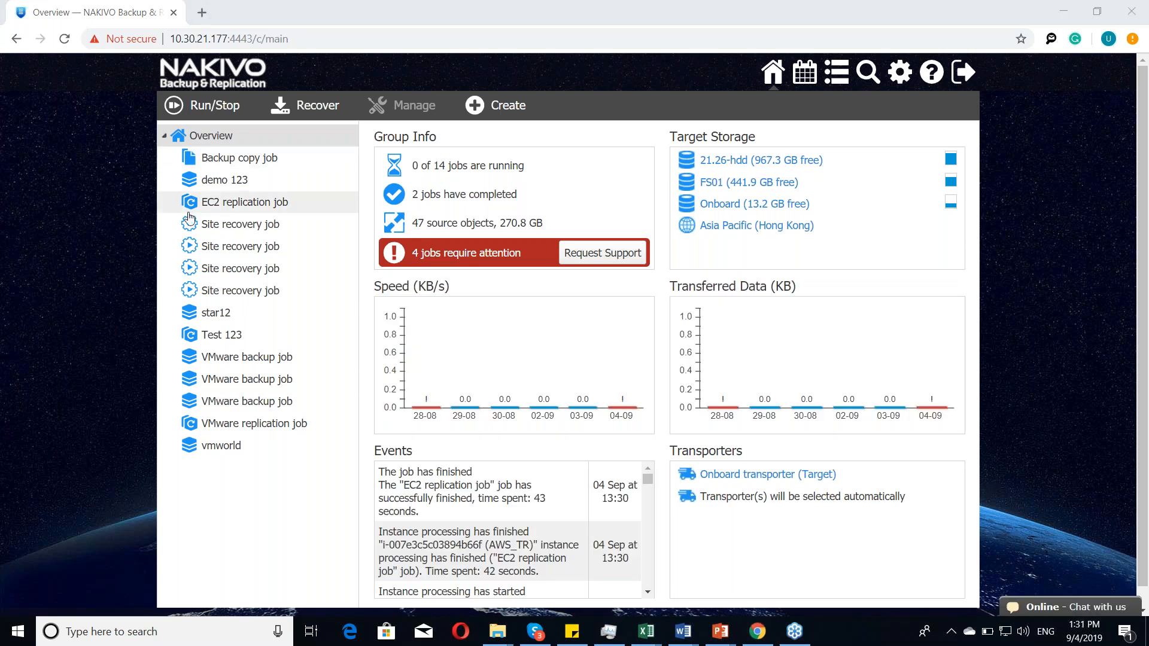
Step: Inspect the inventory configuration and the form for adding a VMware vCenter or ESXi host, then return to the overview without adding one
click(901, 81)
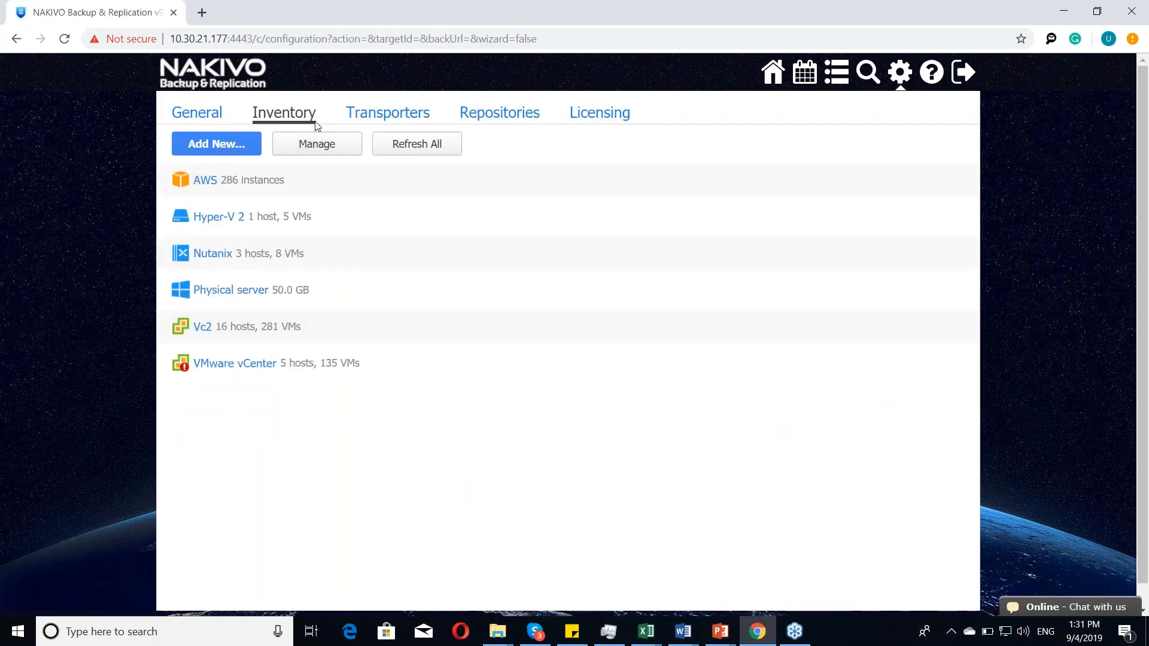
click(217, 143)
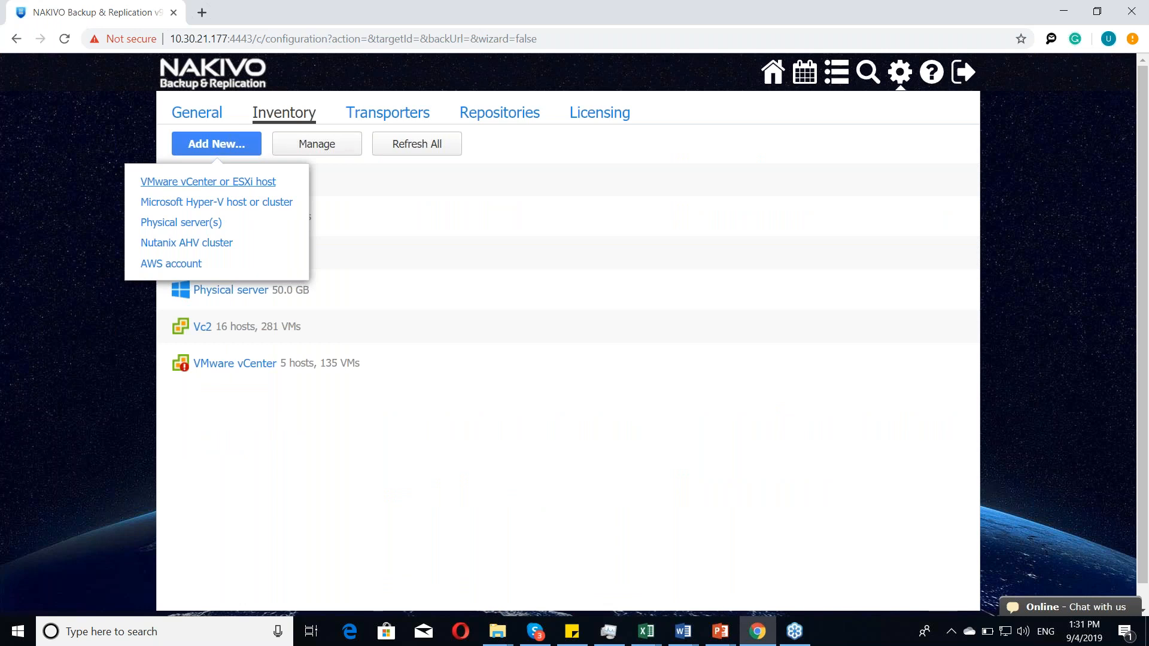
click(208, 181)
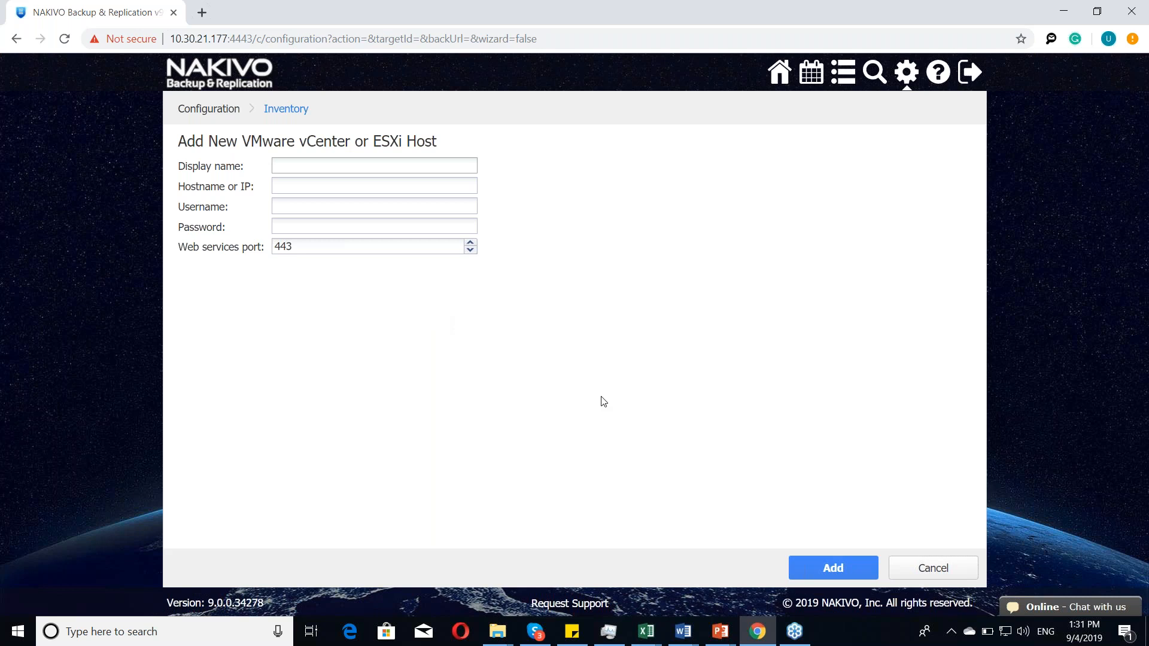
click(911, 569)
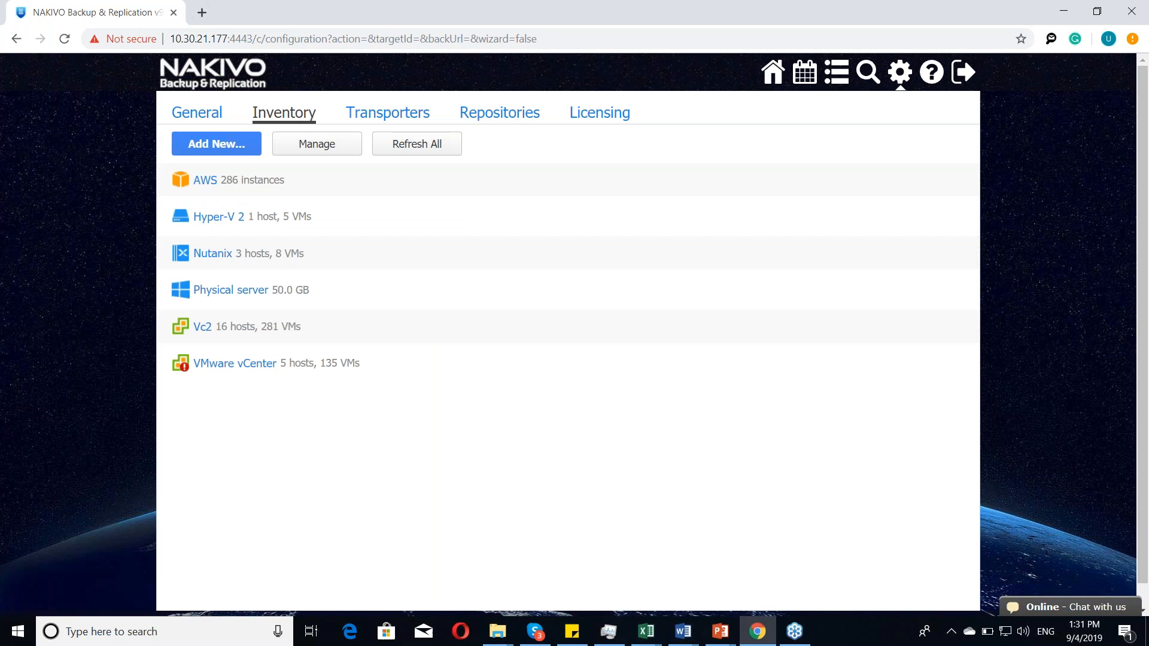
click(778, 76)
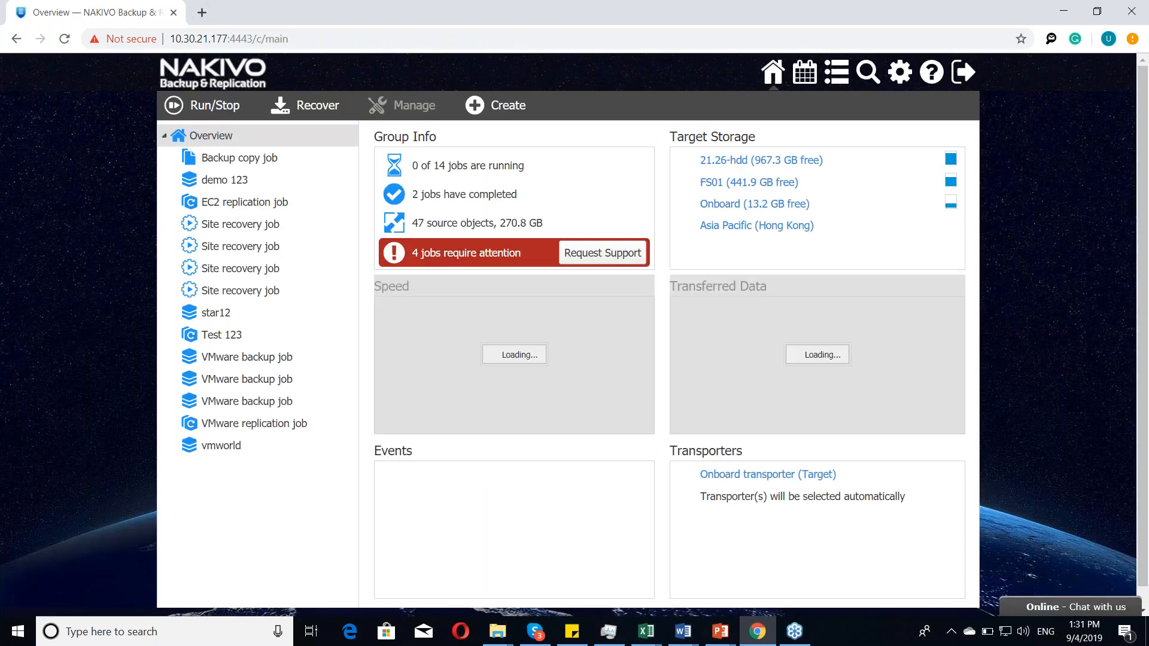
Step: Create a VMware vSphere backup job with 00-sy-sup and 16.04Clean_Full_MKforExporte/Import from host 10.30.29.93 as its sources
click(479, 105)
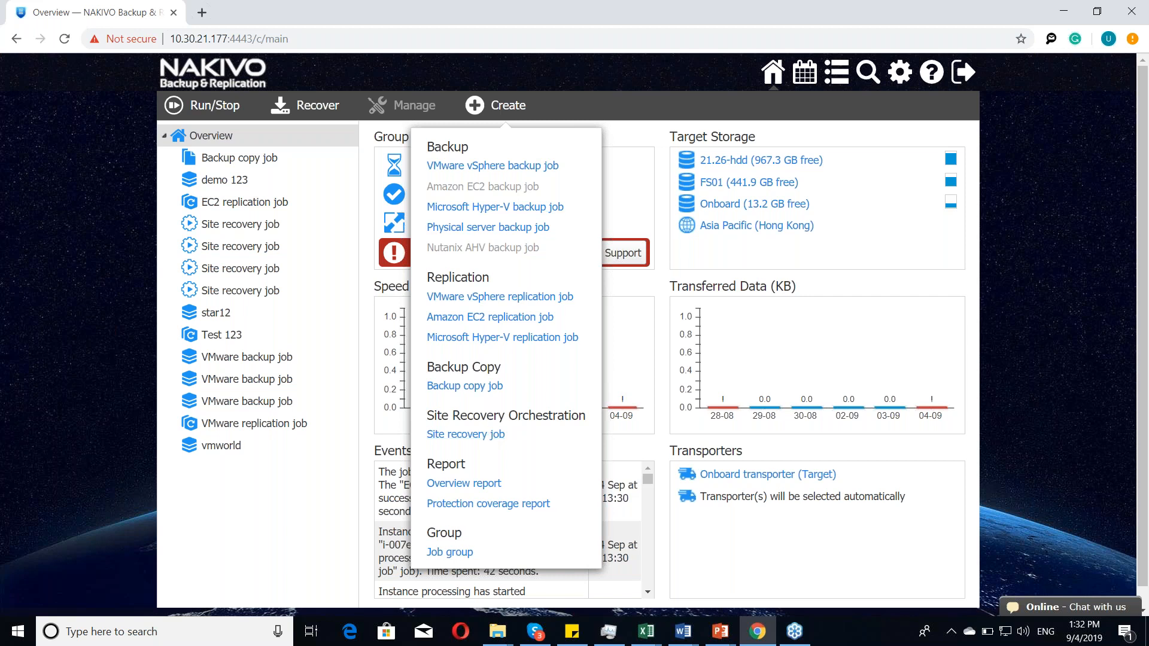
click(504, 167)
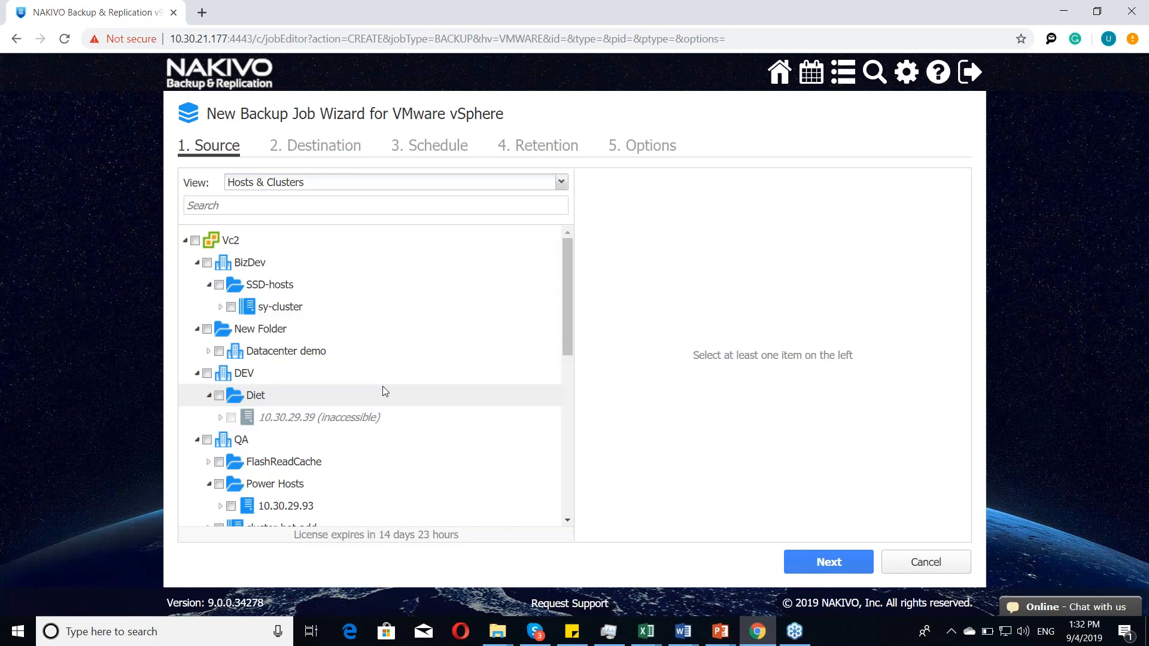
scroll(386, 386, down, 1)
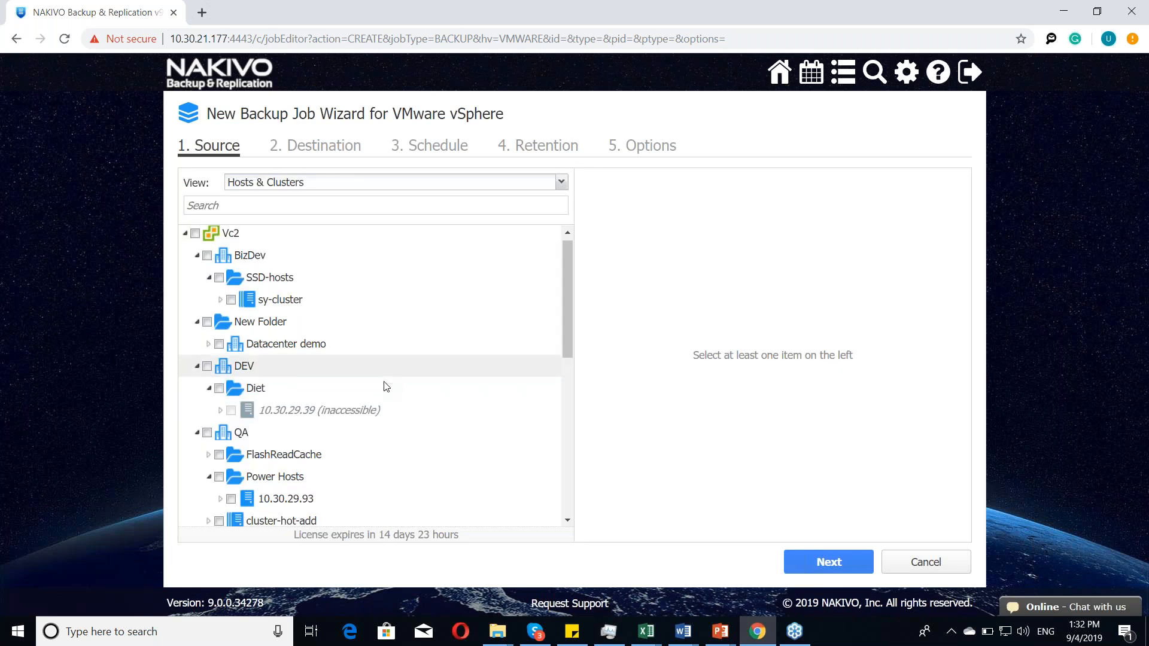
scroll(386, 386, down, 3)
scroll(386, 386, up, 1)
click(208, 379)
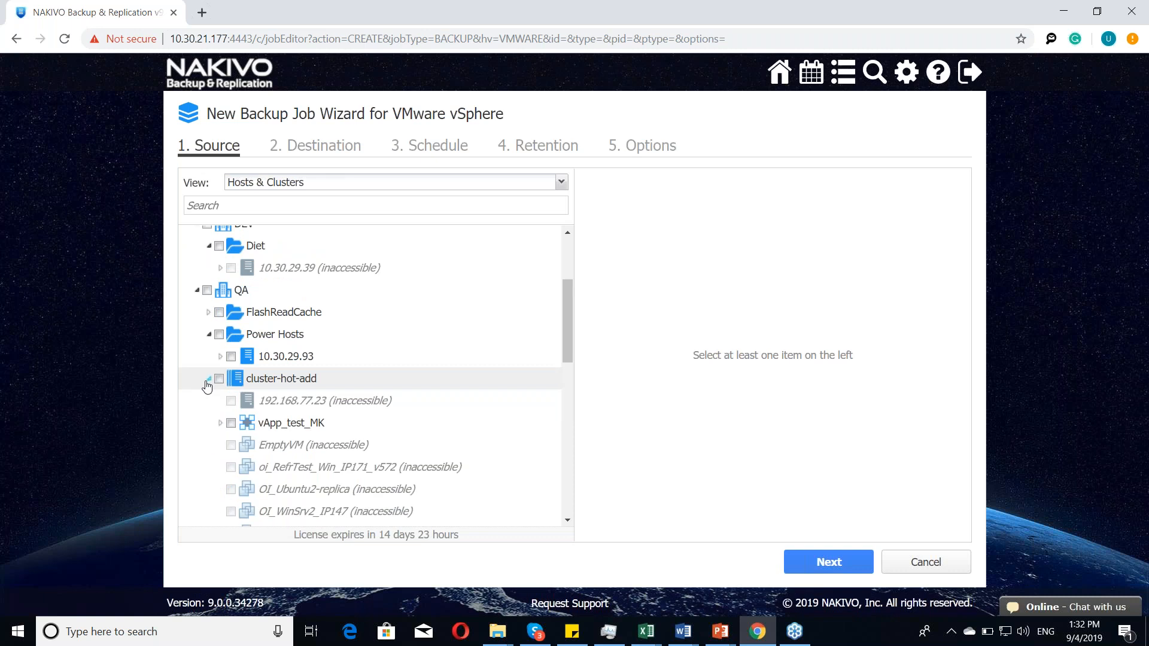
click(221, 357)
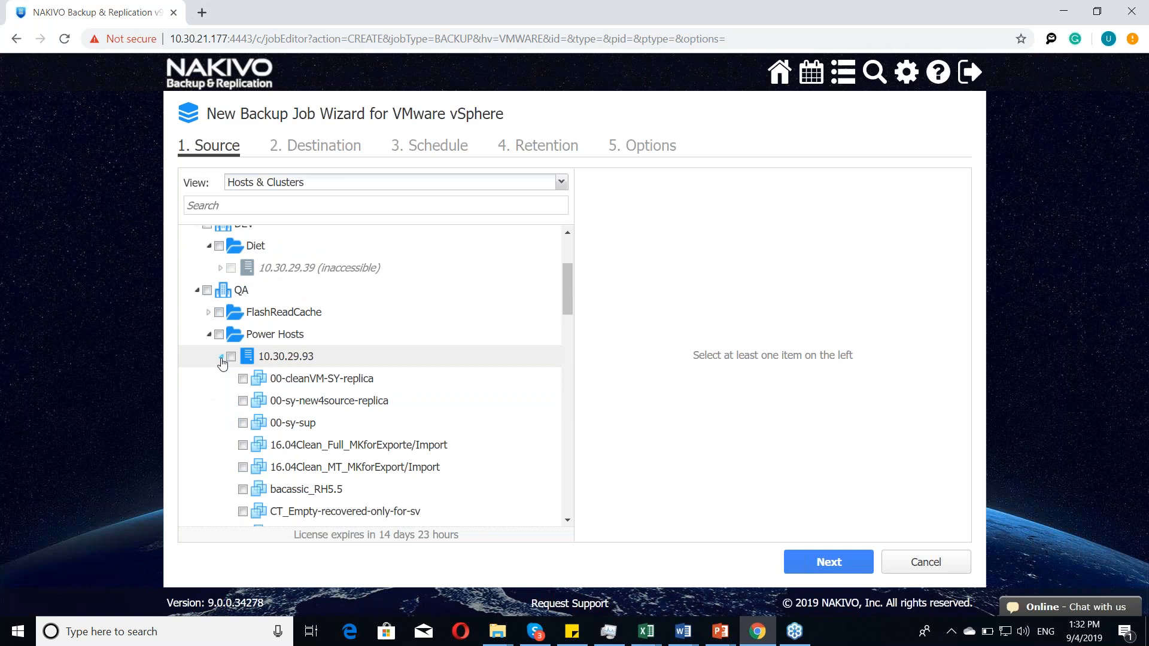
click(243, 423)
click(243, 444)
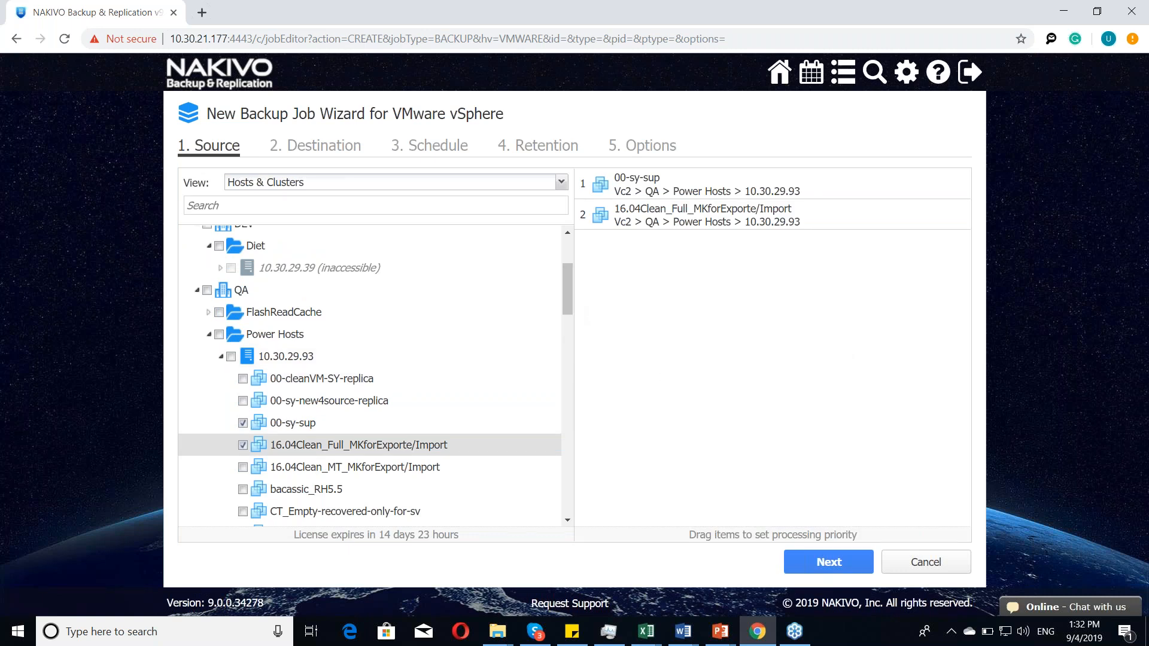
click(829, 562)
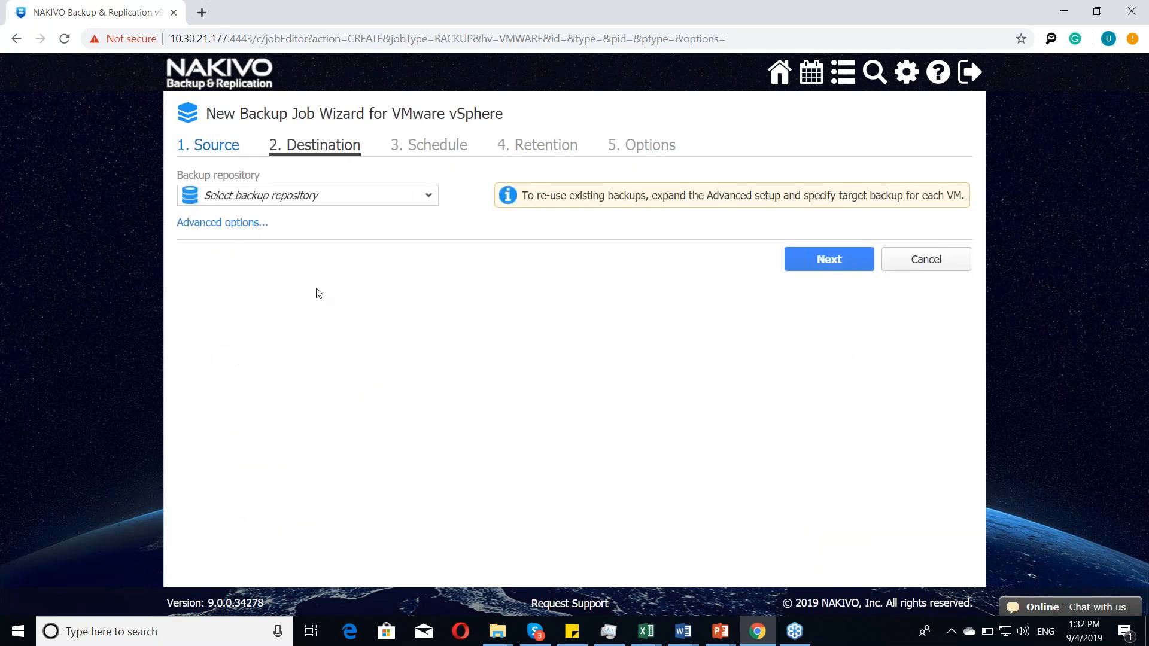
Step: Choose FS01 as the job's backup repository and continue to the schedule
click(397, 203)
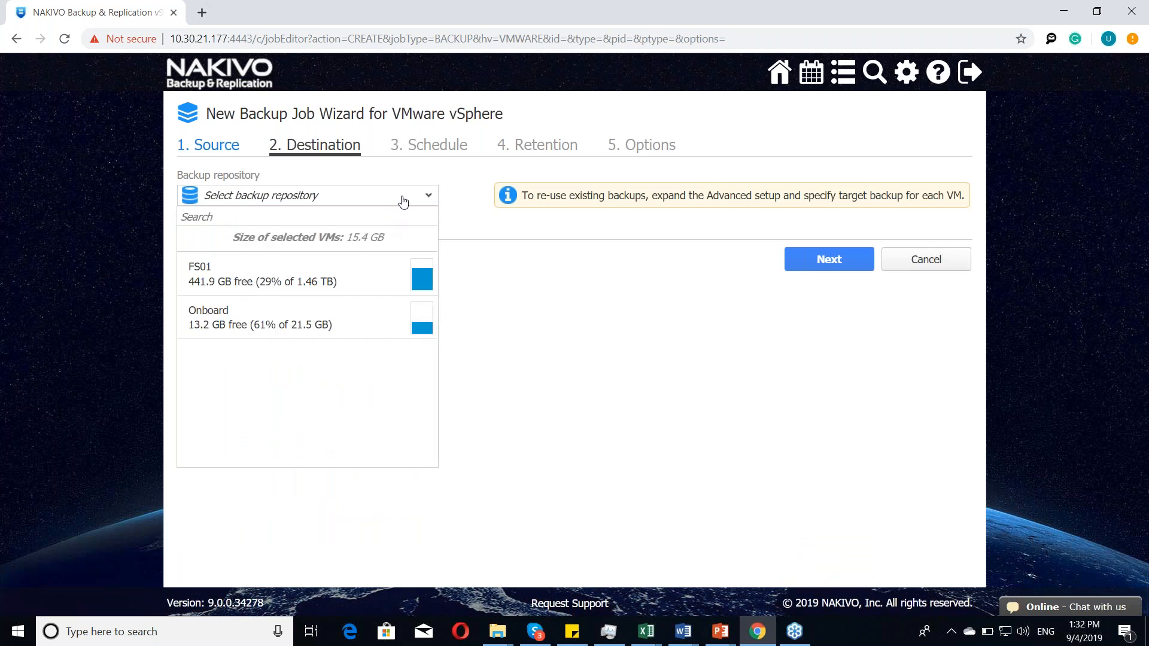
click(354, 282)
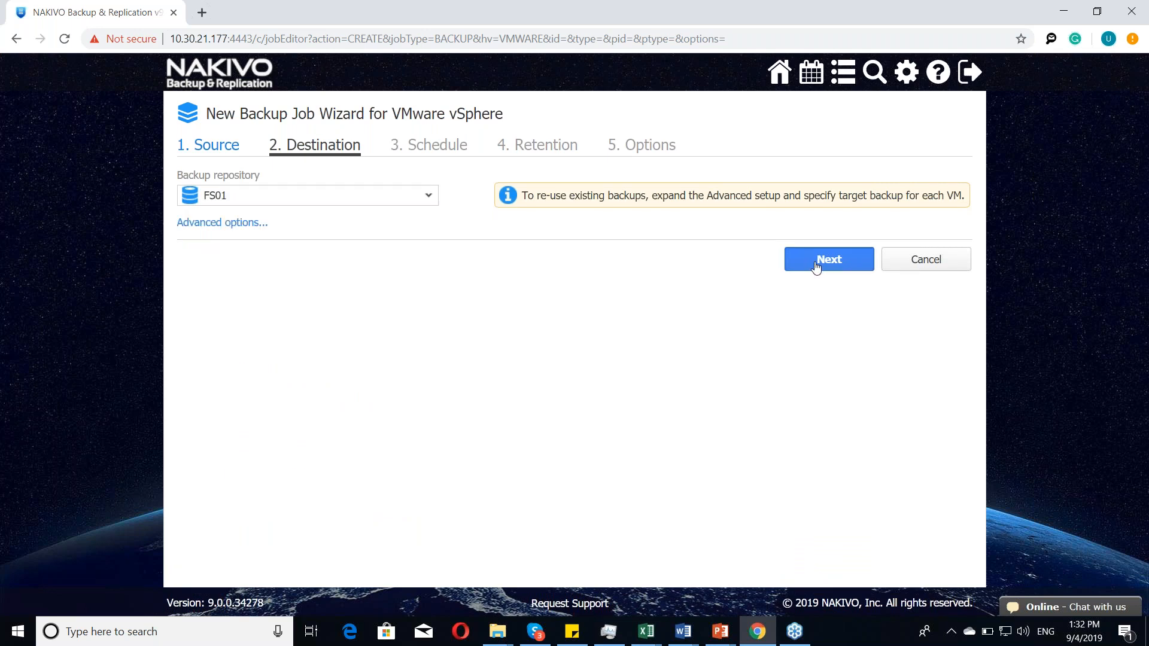
click(816, 264)
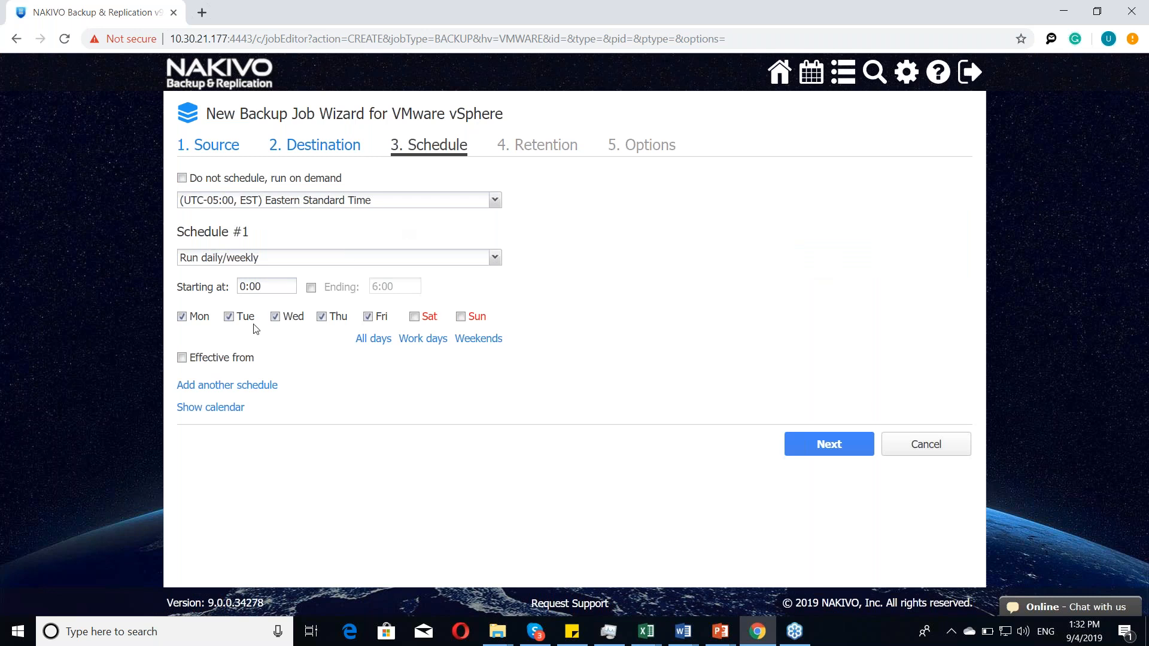
Step: Set Schedule #1 to run periodically every 4 hours and enable its ending time of 6:00
click(331, 261)
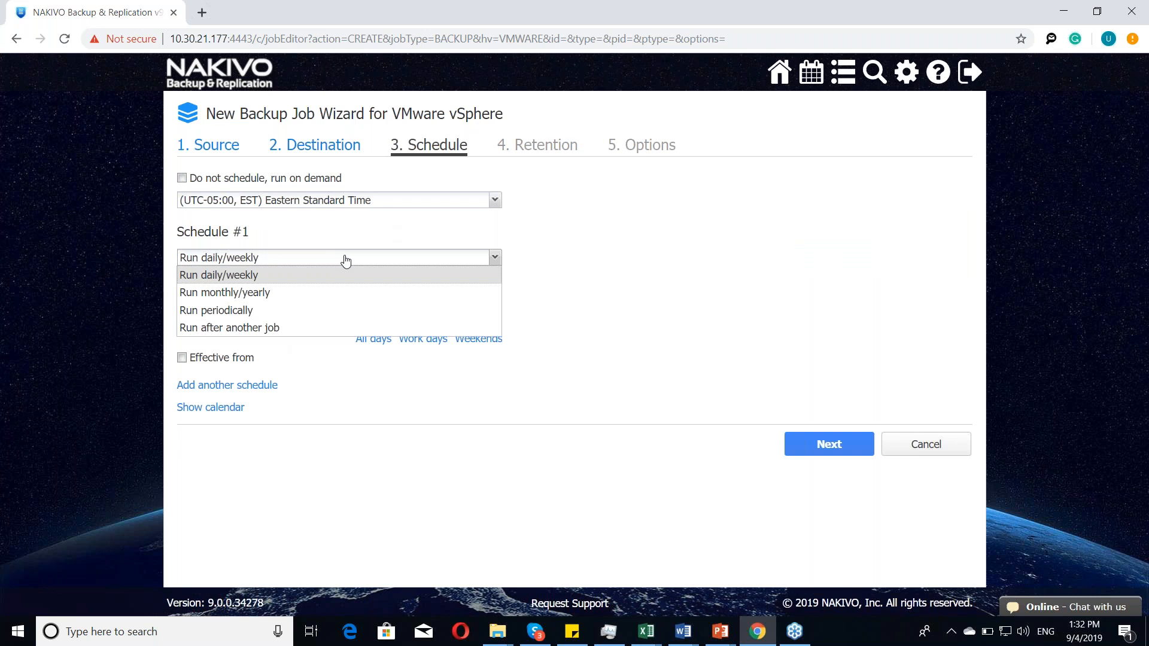
click(346, 261)
click(431, 259)
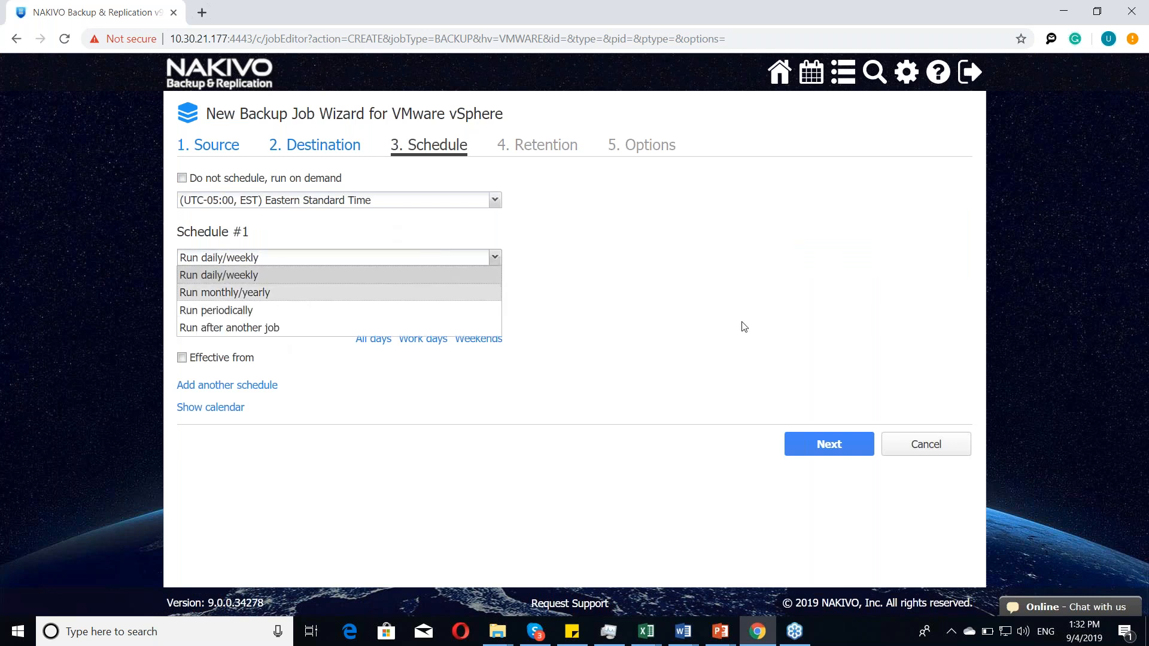
click(708, 316)
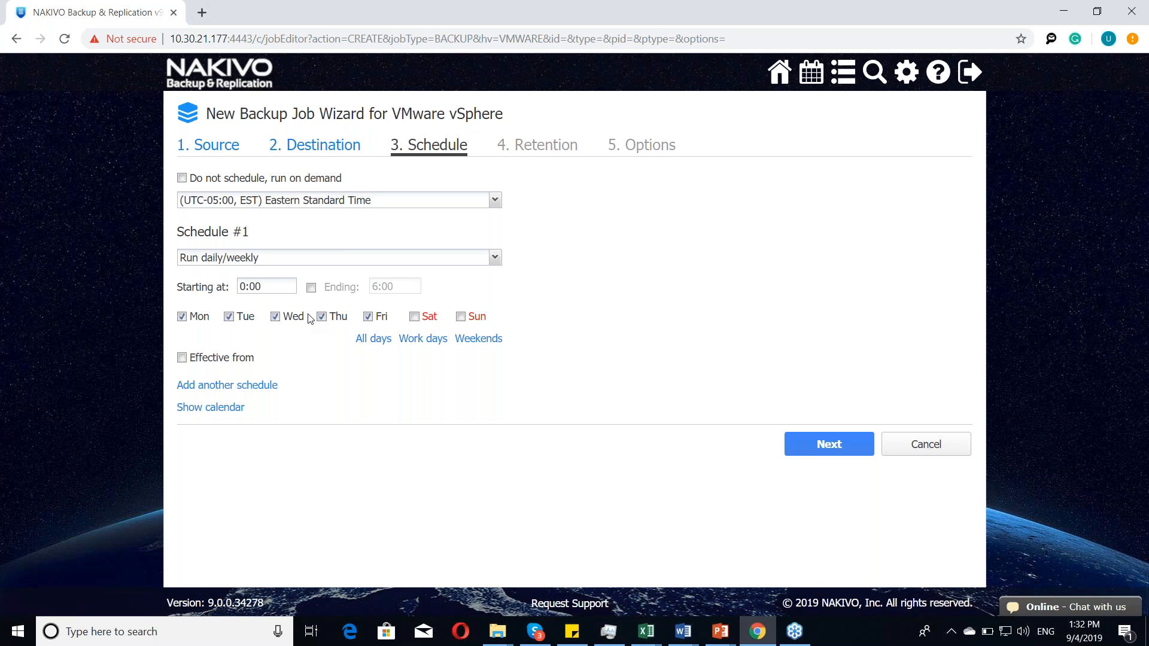
click(317, 260)
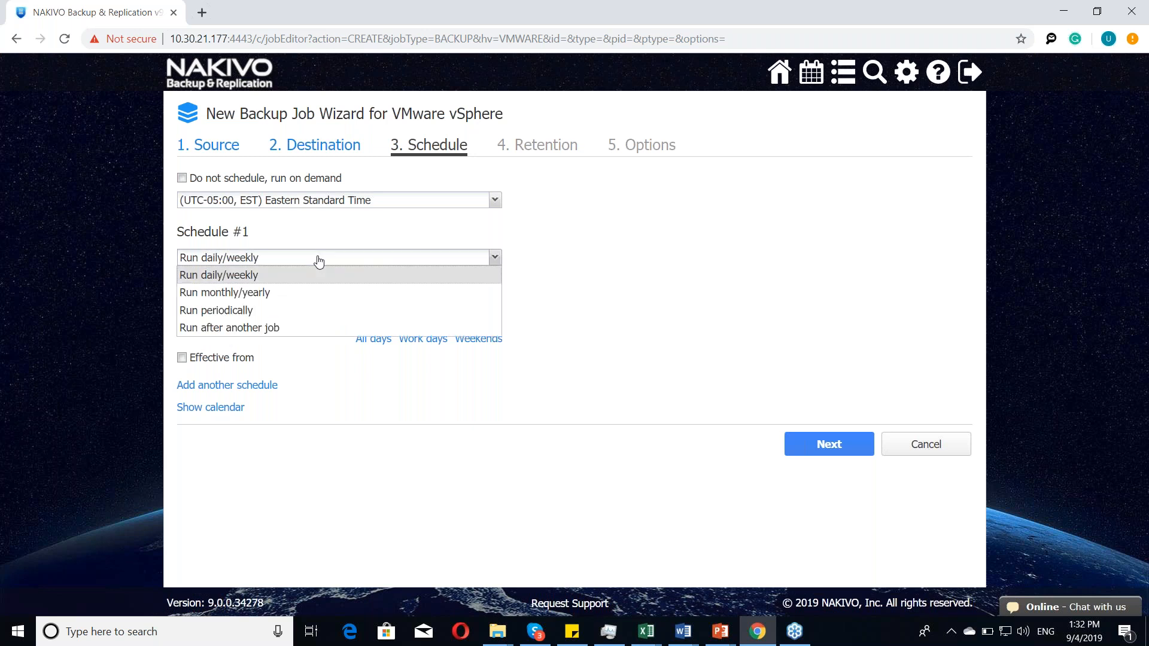
click(270, 310)
click(411, 253)
scroll(412, 258, up, 13)
click(436, 257)
click(431, 294)
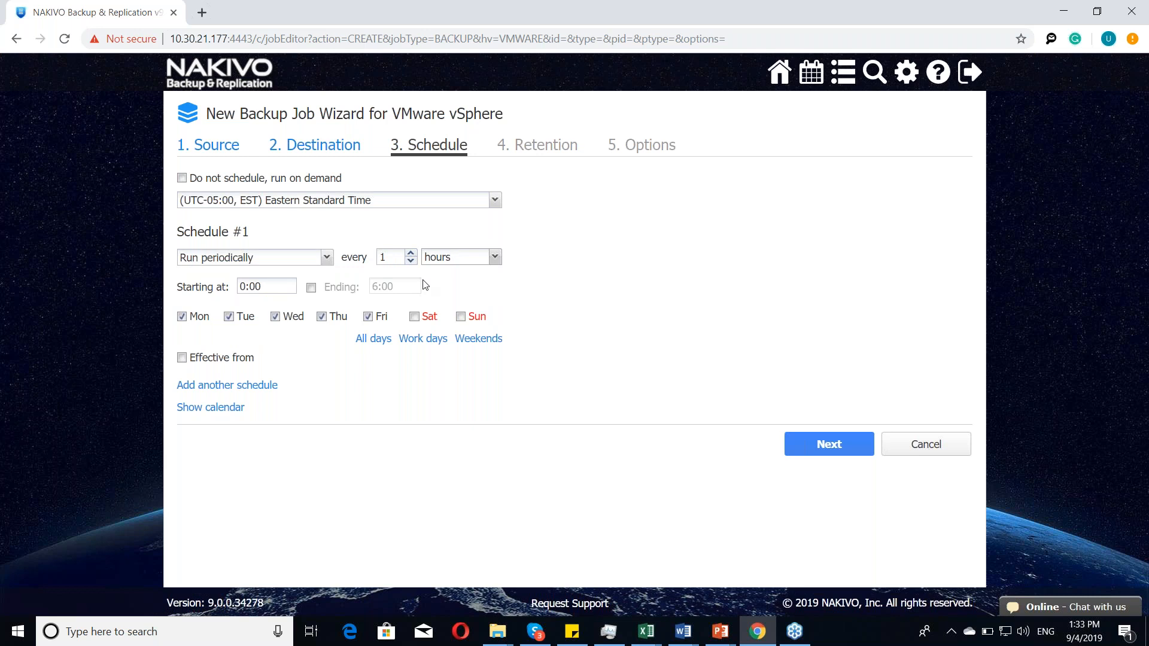
click(435, 257)
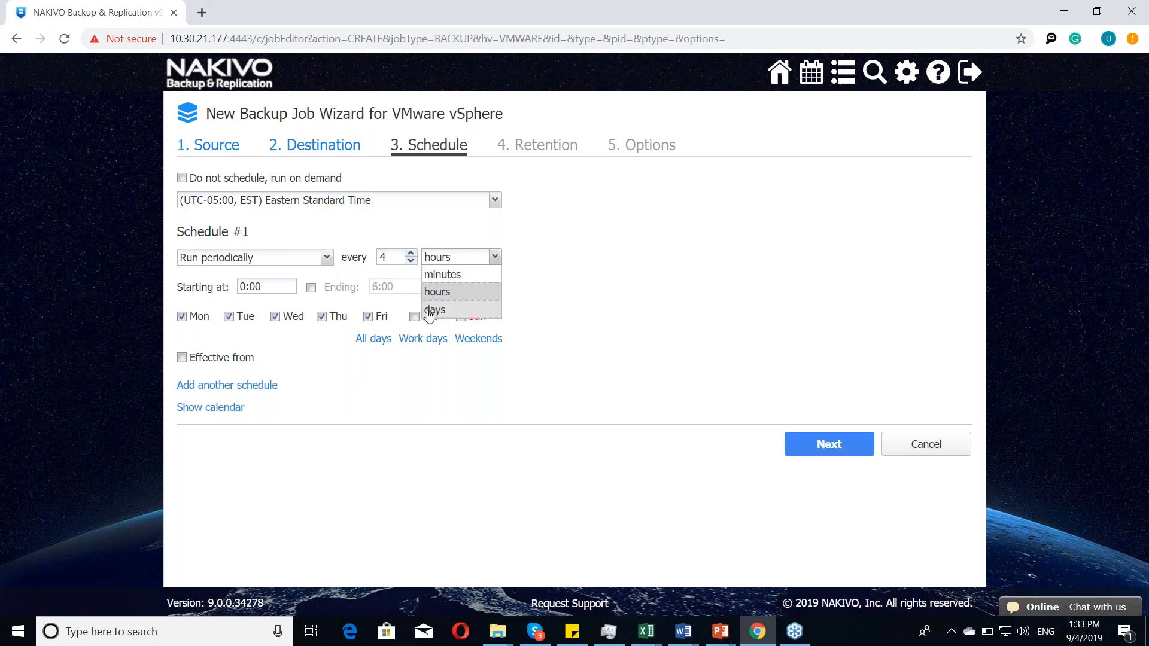
click(540, 293)
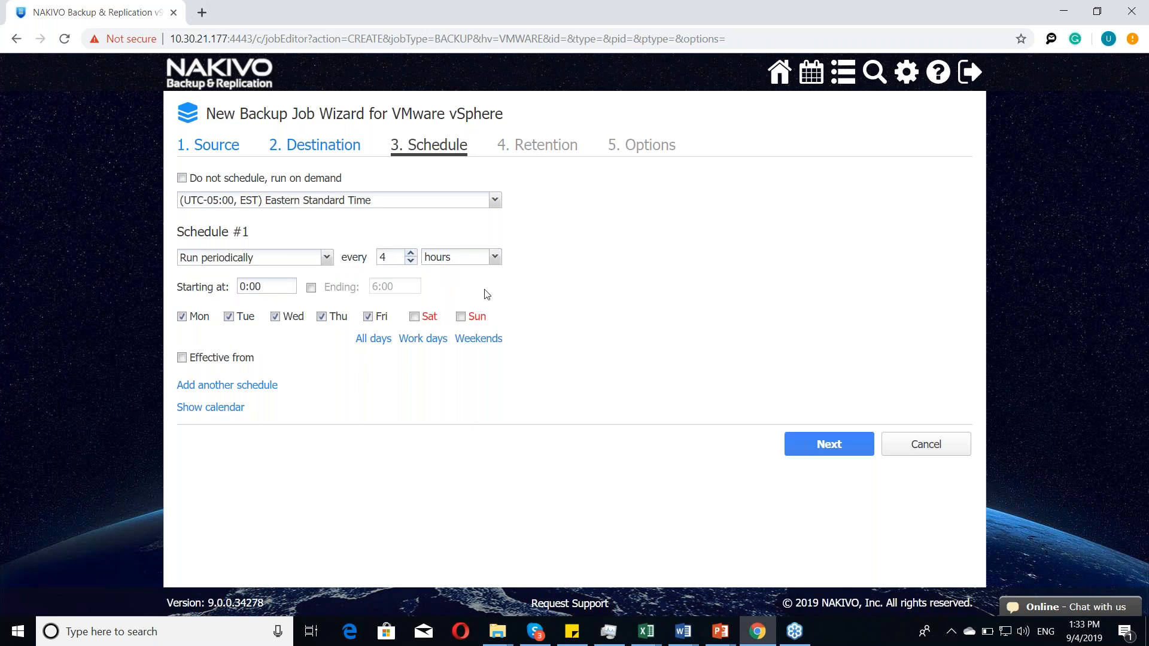
click(311, 287)
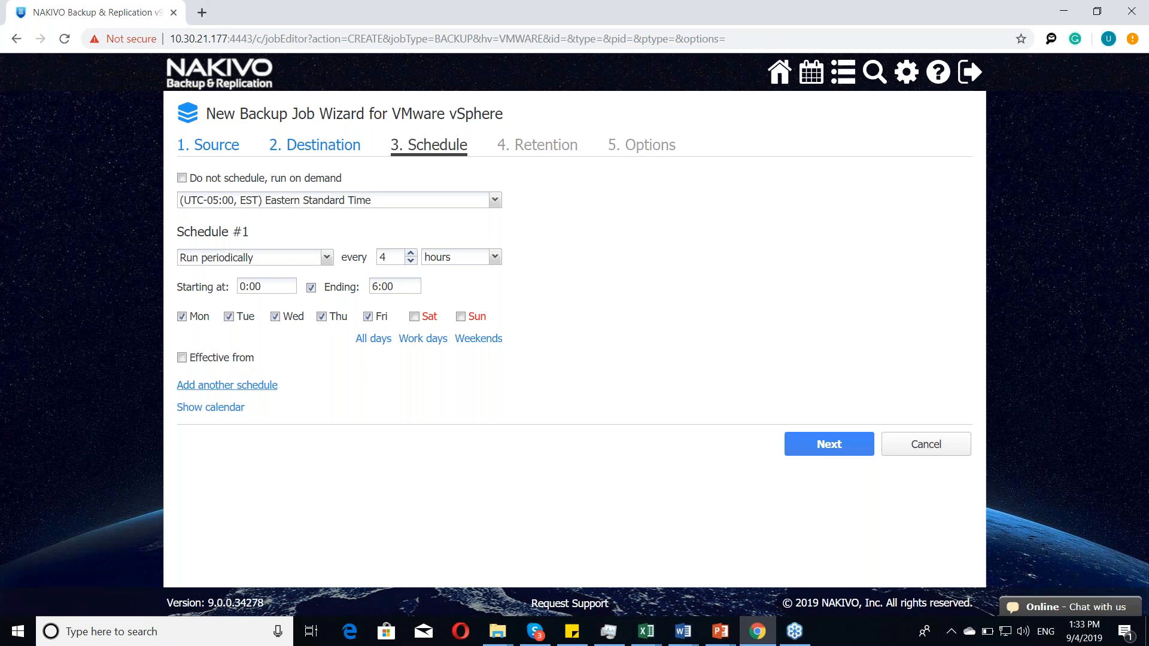
Step: Add a second schedule and exclude Tuesday and Thursday from Schedule #1
click(228, 385)
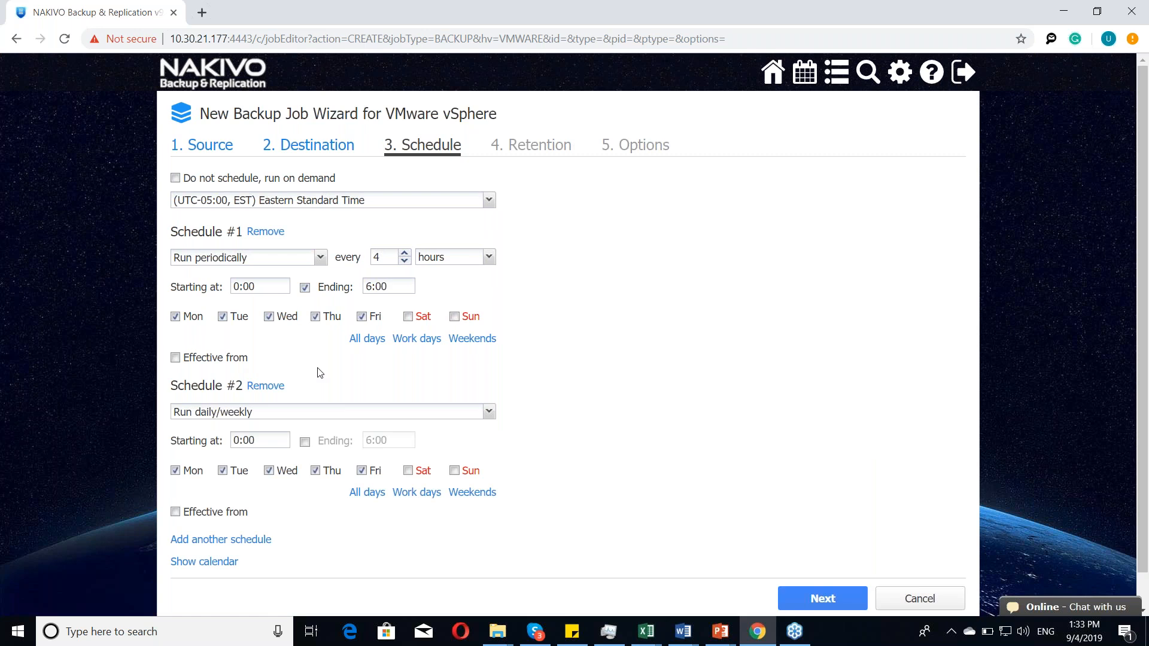
click(222, 317)
click(316, 317)
Step: Set Schedule #2 to run periodically every 30 minutes on Tuesday, Thursday and Saturday only
click(176, 471)
click(269, 471)
click(362, 471)
click(409, 472)
click(426, 412)
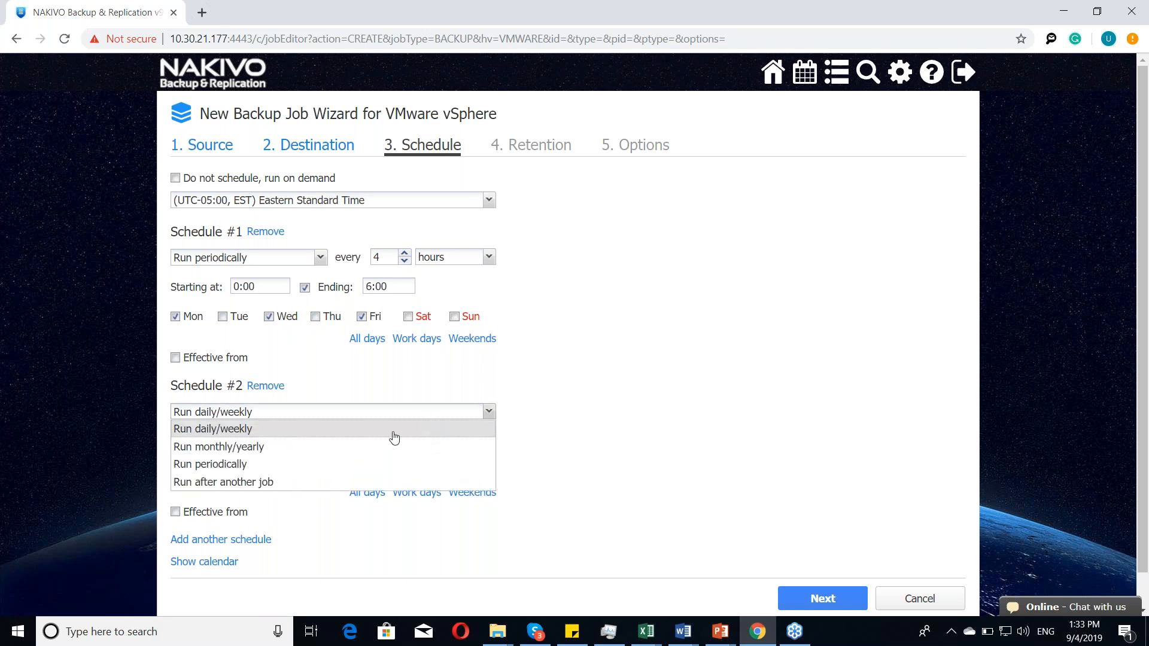
click(358, 464)
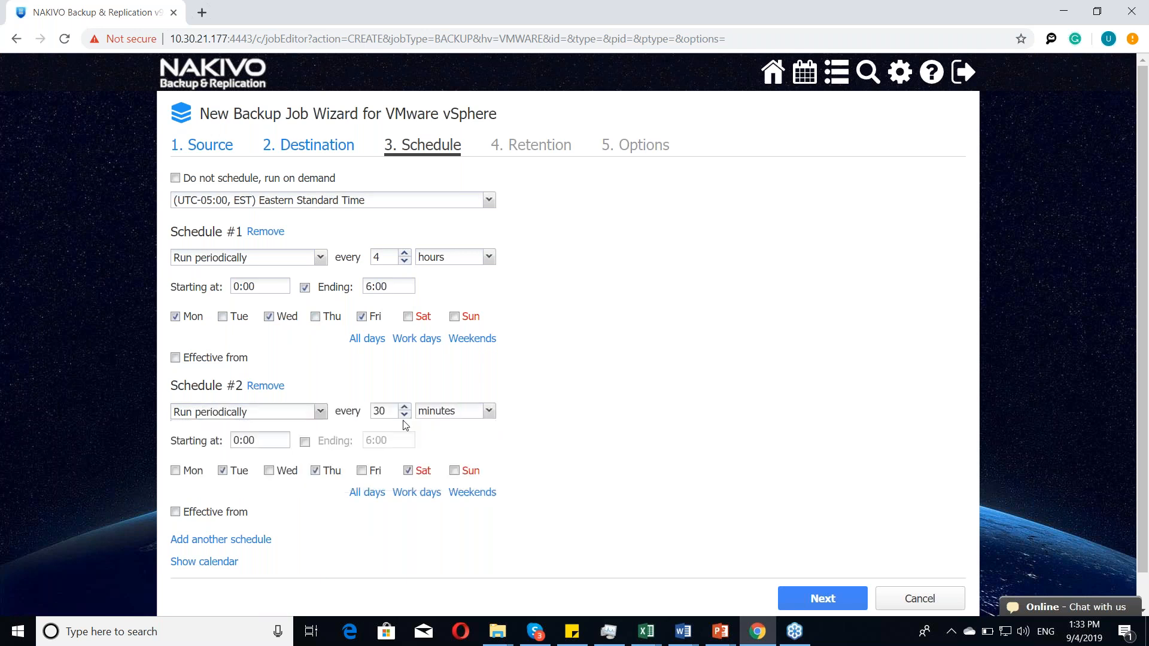
click(439, 412)
click(581, 384)
Step: Make Schedule #1 effective from Friday, 6 September 2019
scroll(567, 362, down, 1)
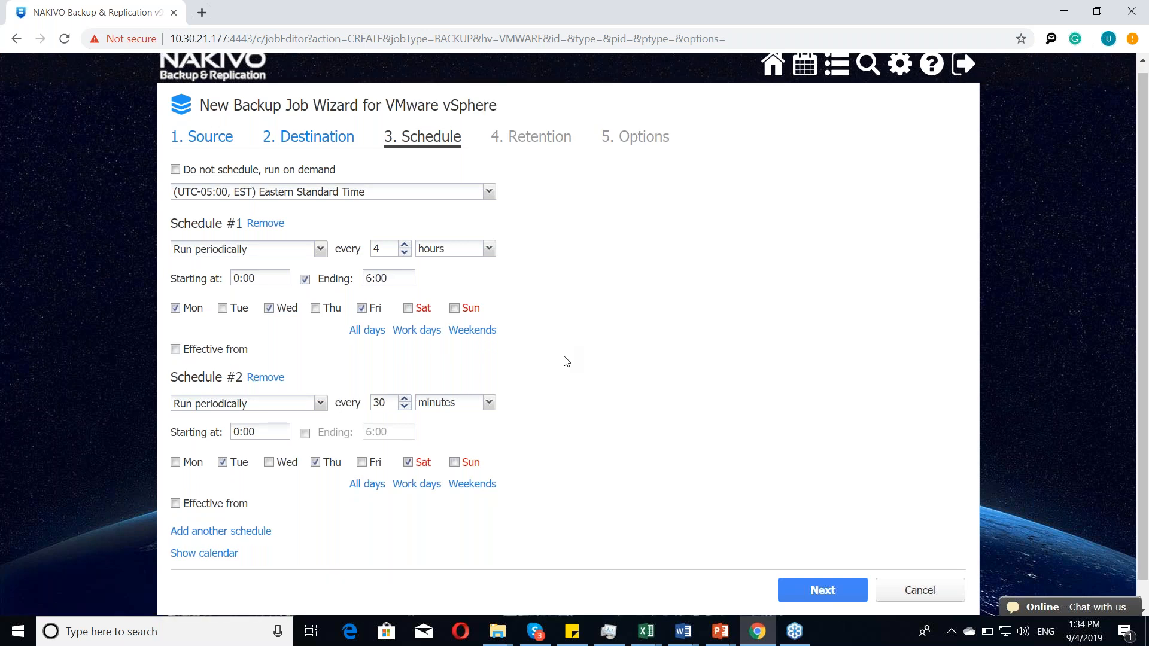
scroll(567, 361, down, 1)
click(176, 322)
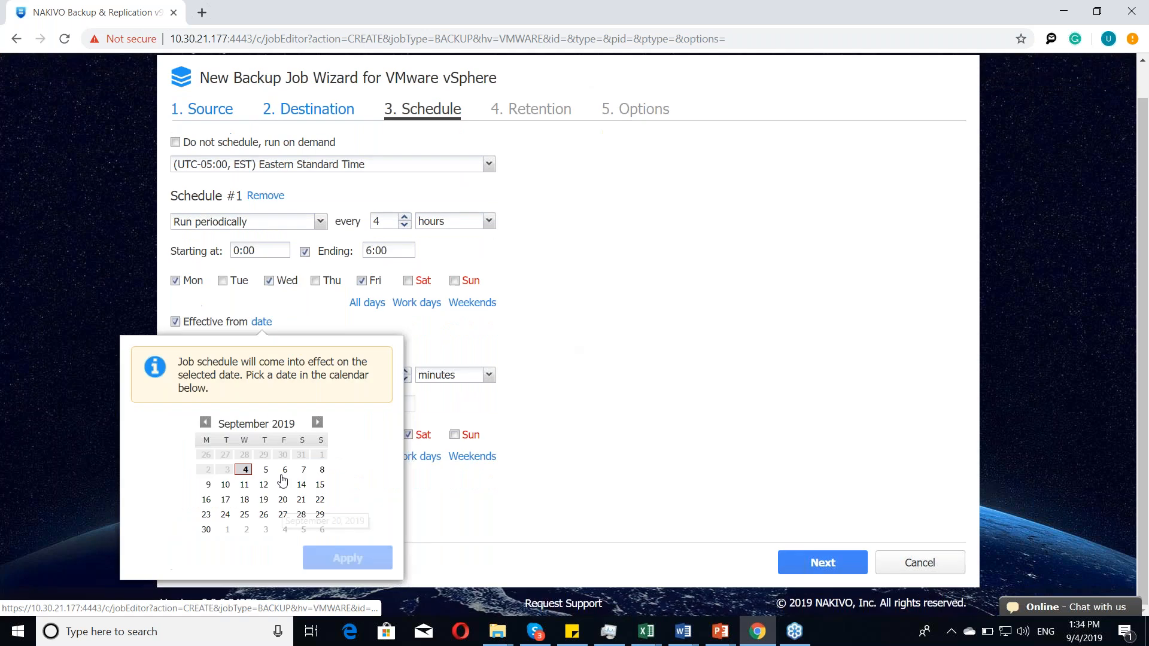
click(283, 470)
click(349, 557)
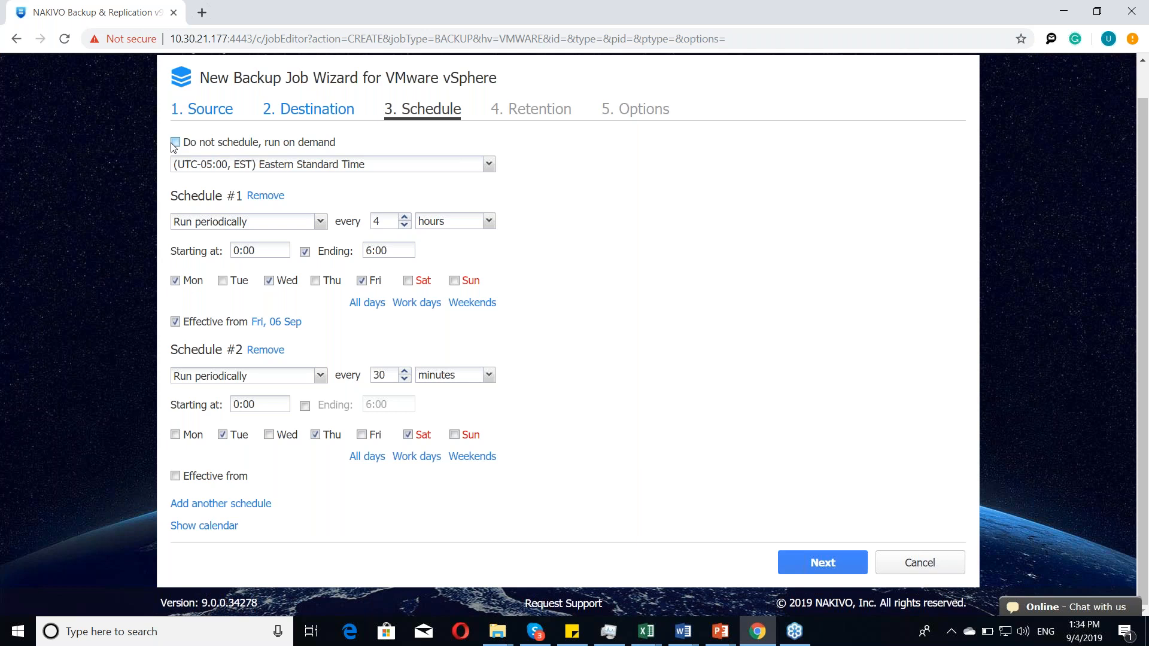
Step: Turn off scheduling for the backup job so that it runs on demand
click(175, 143)
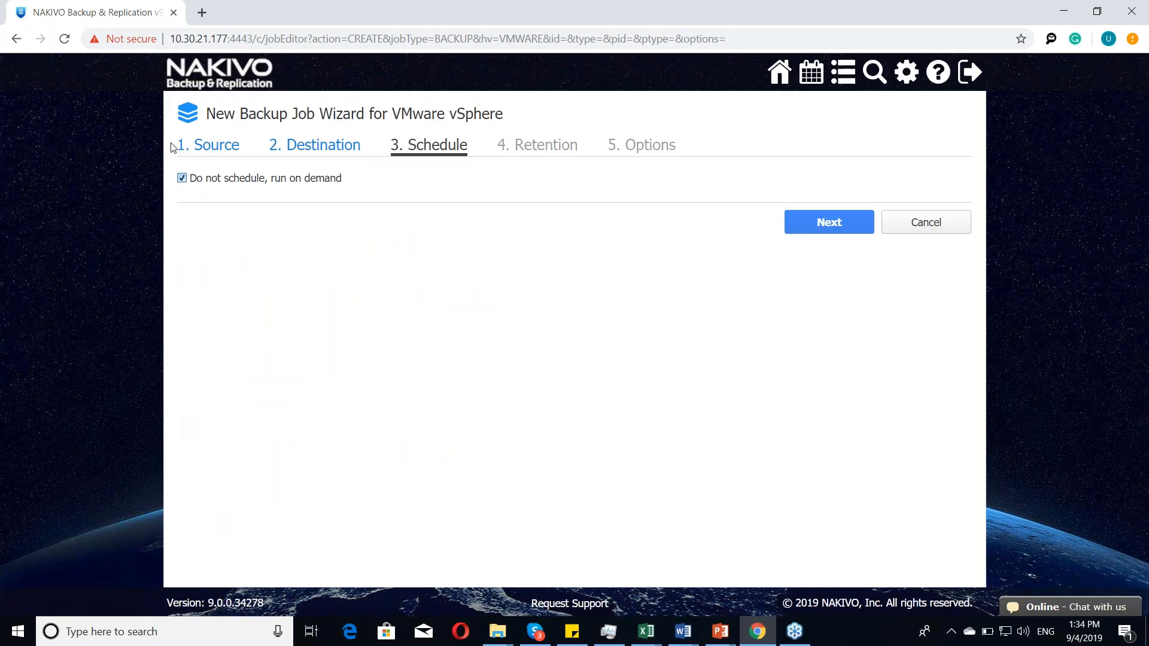
Step: Raise the number of last recovery points kept by the backup job and proceed to its options
click(830, 222)
click(266, 176)
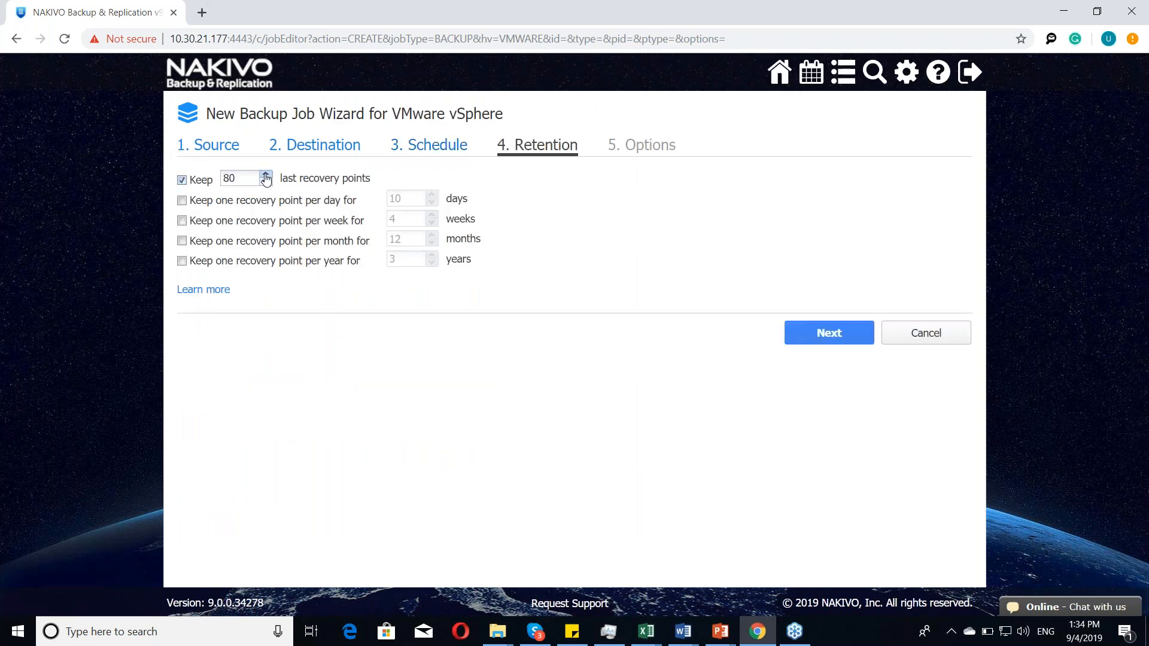
drag(266, 176, 266, 176)
click(828, 332)
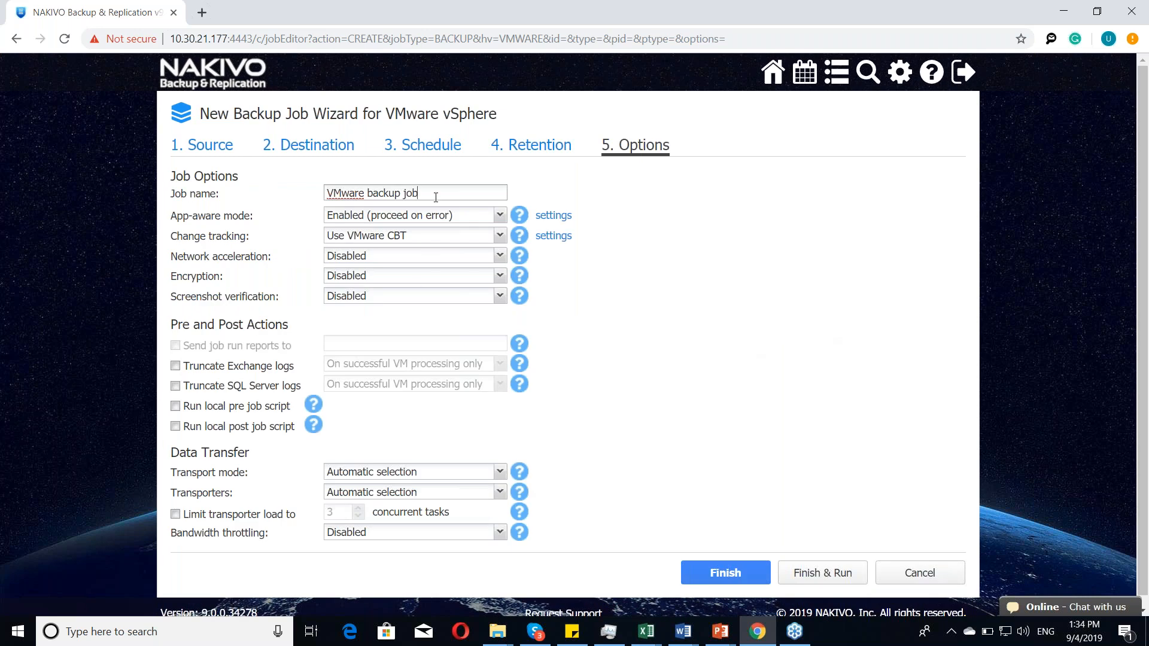
Step: Rename the backup job as Webcast job
drag(436, 197, 238, 190)
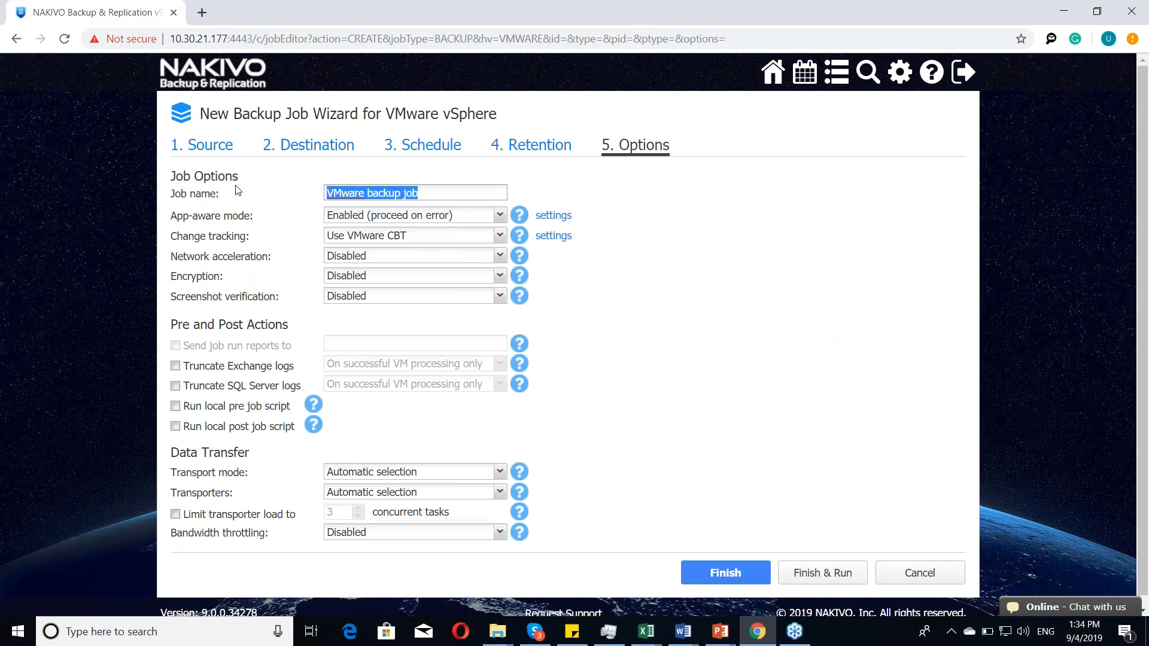
text(W)
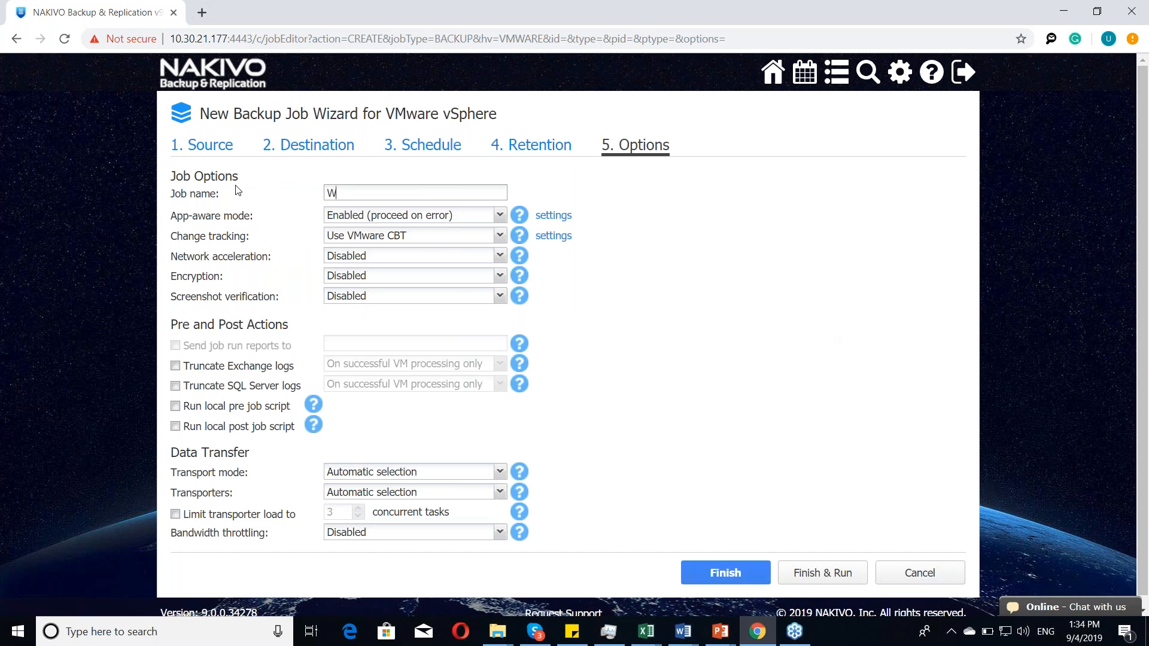
text(ebcast job)
Step: Enable screenshot verification to view its VM boot location and verification options, and disable it again
click(362, 297)
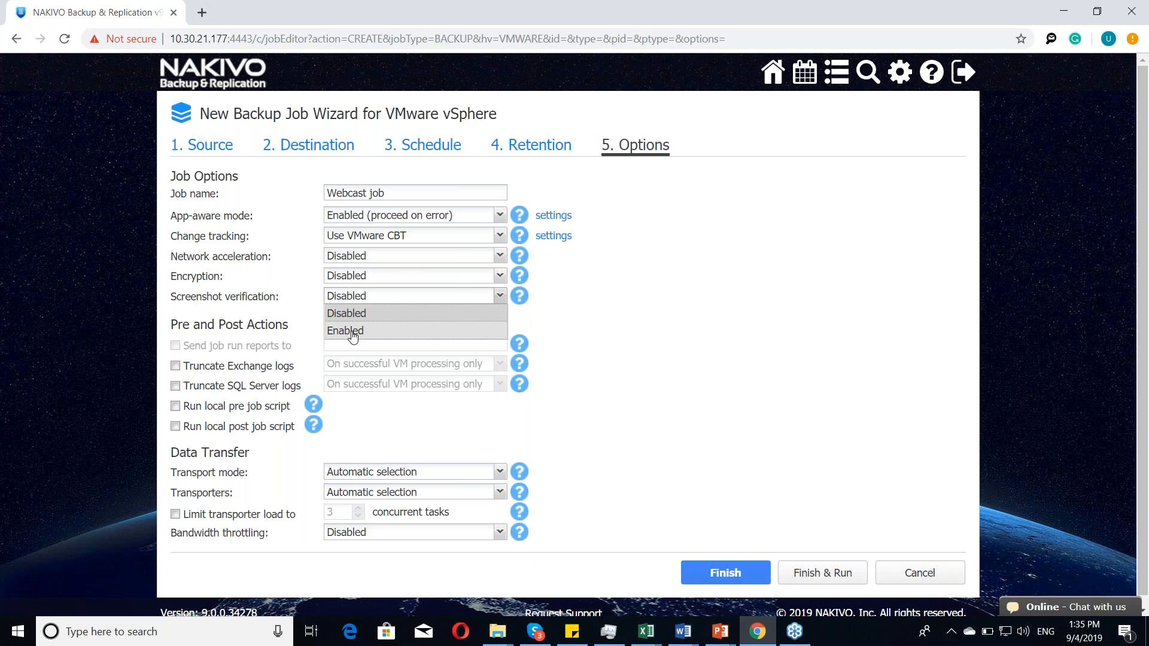
click(352, 332)
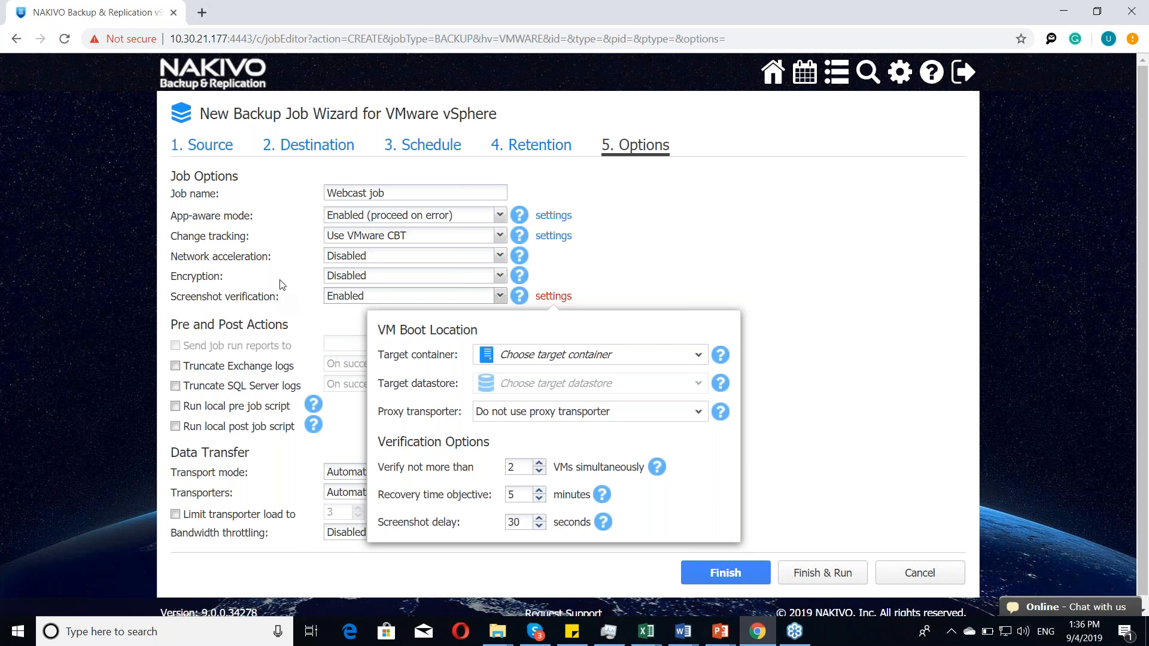
click(459, 298)
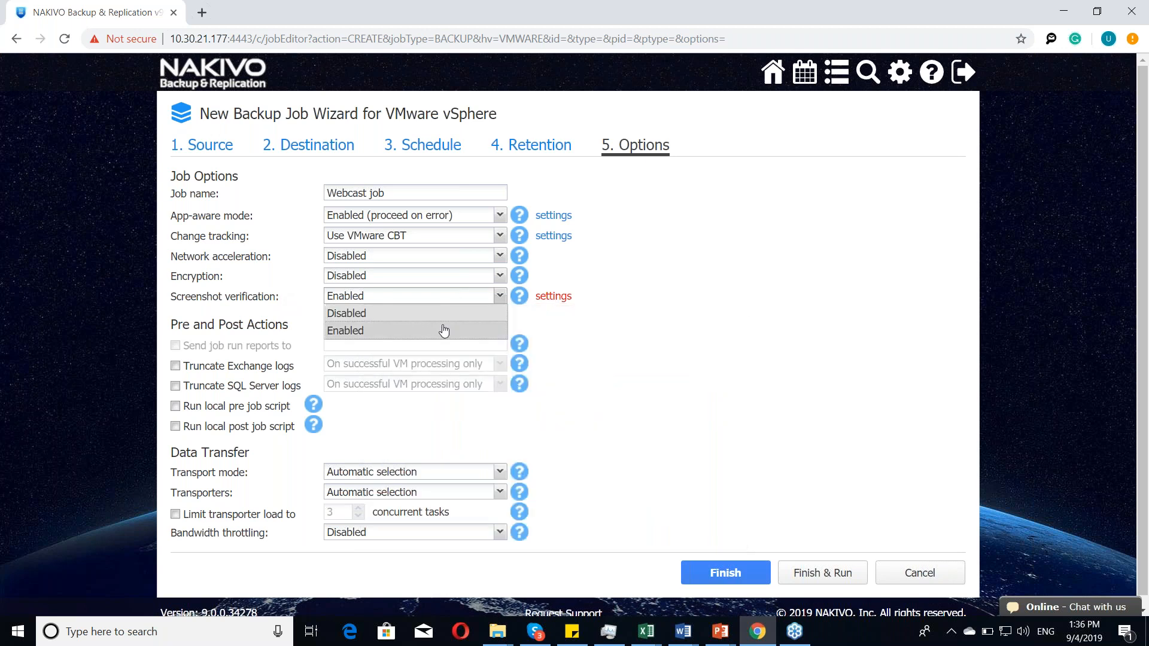
click(446, 313)
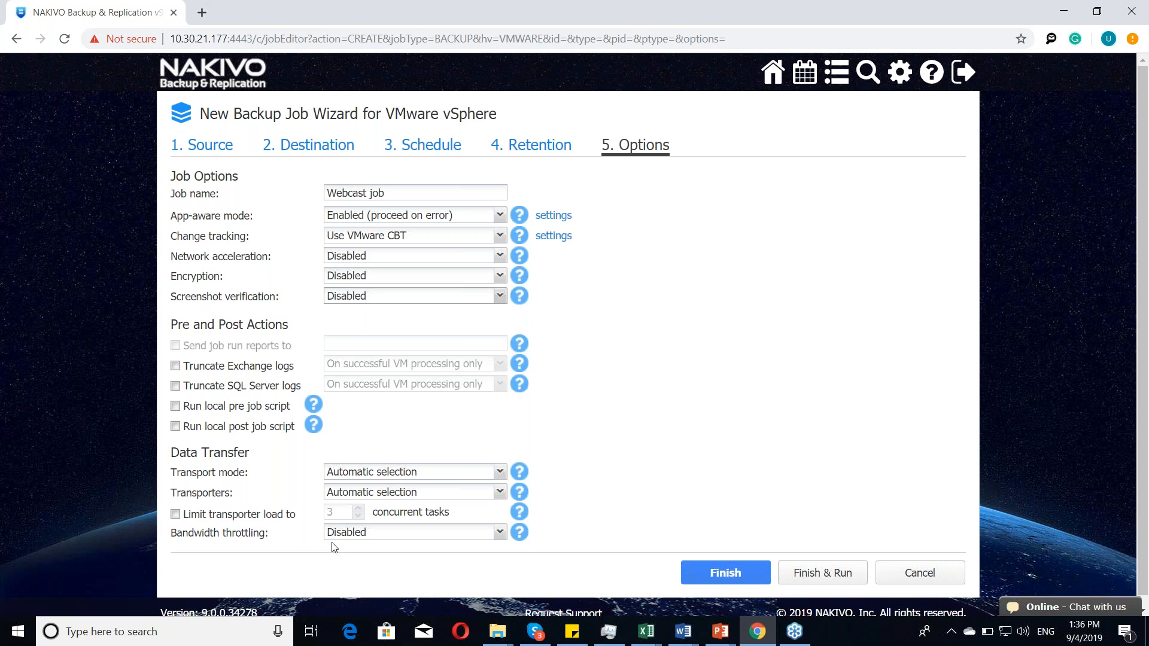
Step: Finish the backup job without running it and start a new VMware vSphere replication job
click(726, 572)
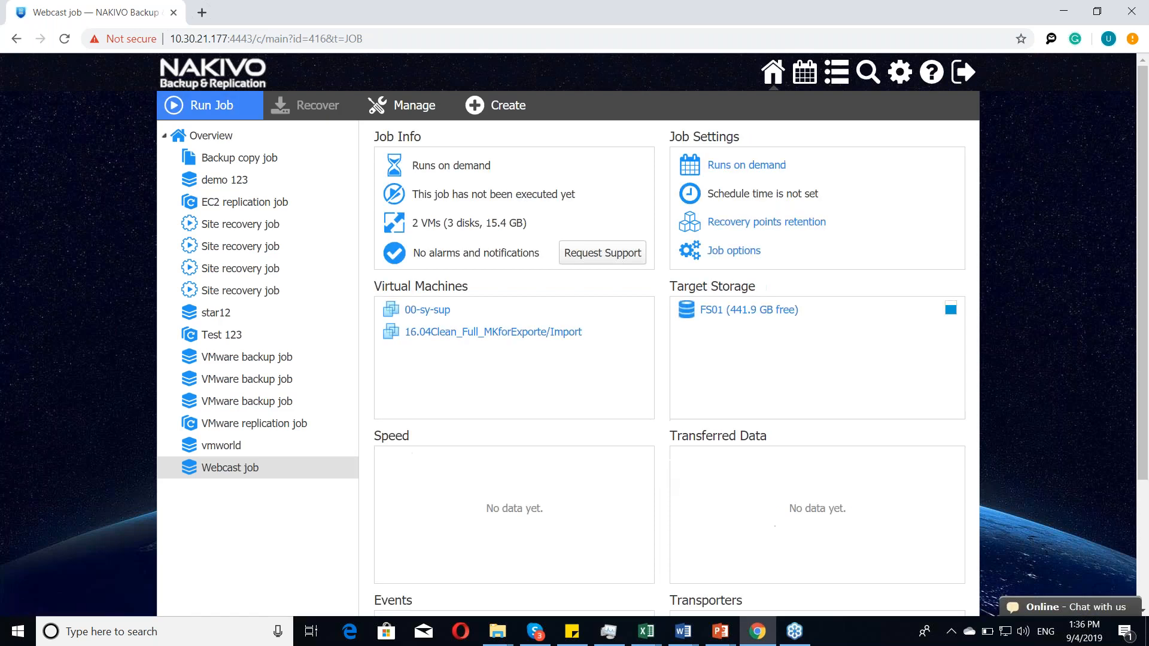
click(497, 106)
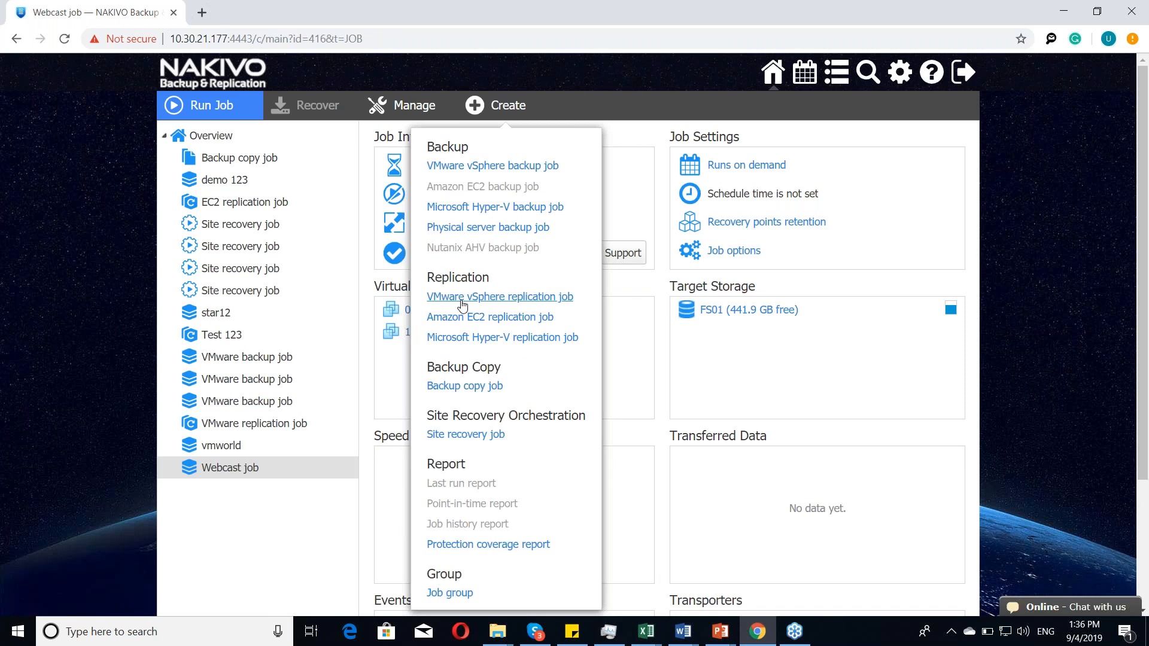
click(463, 298)
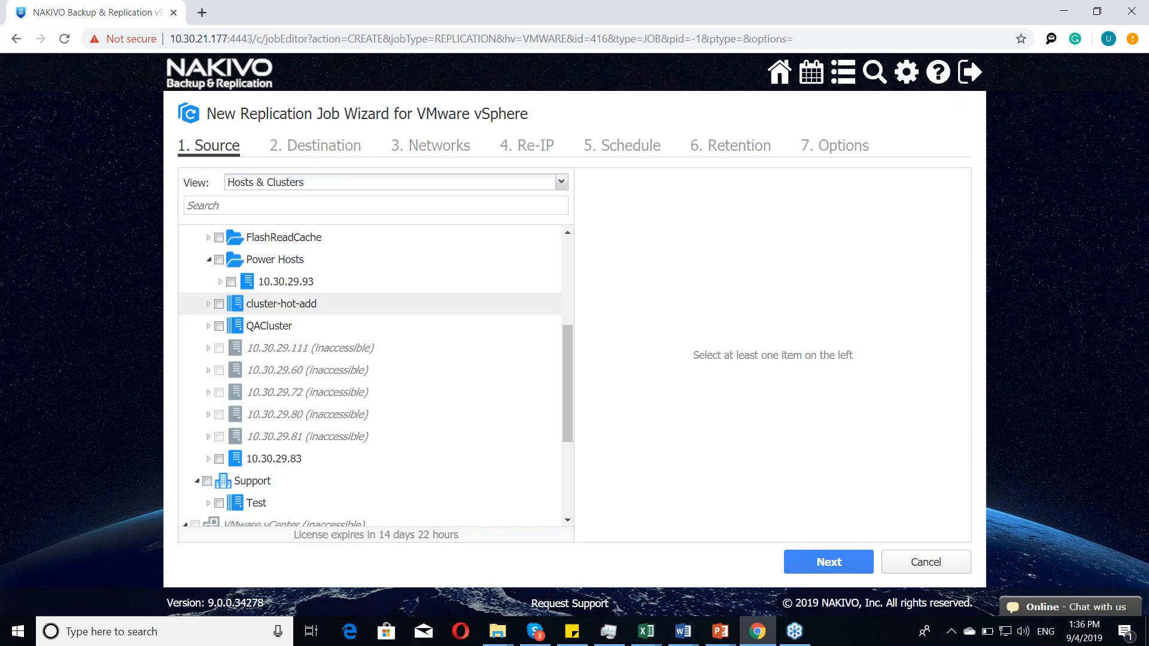
Step: Select the VM DY-JystTest2008 on host 10.30.29.93 as the replication source and proceed to the destination
click(220, 282)
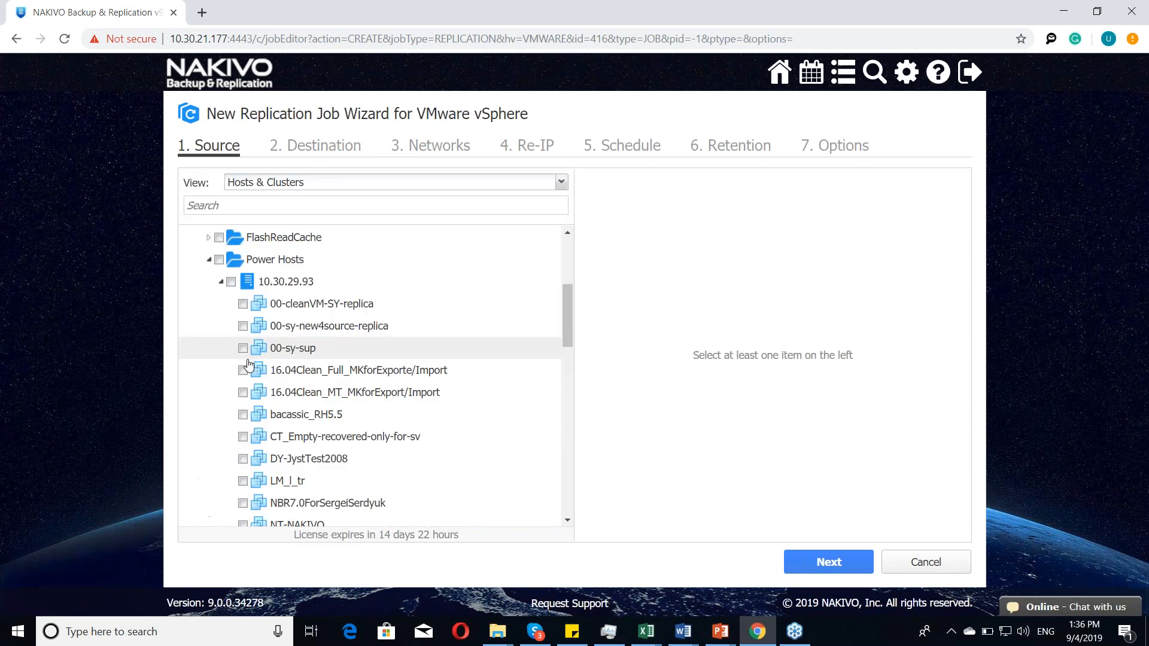
click(243, 458)
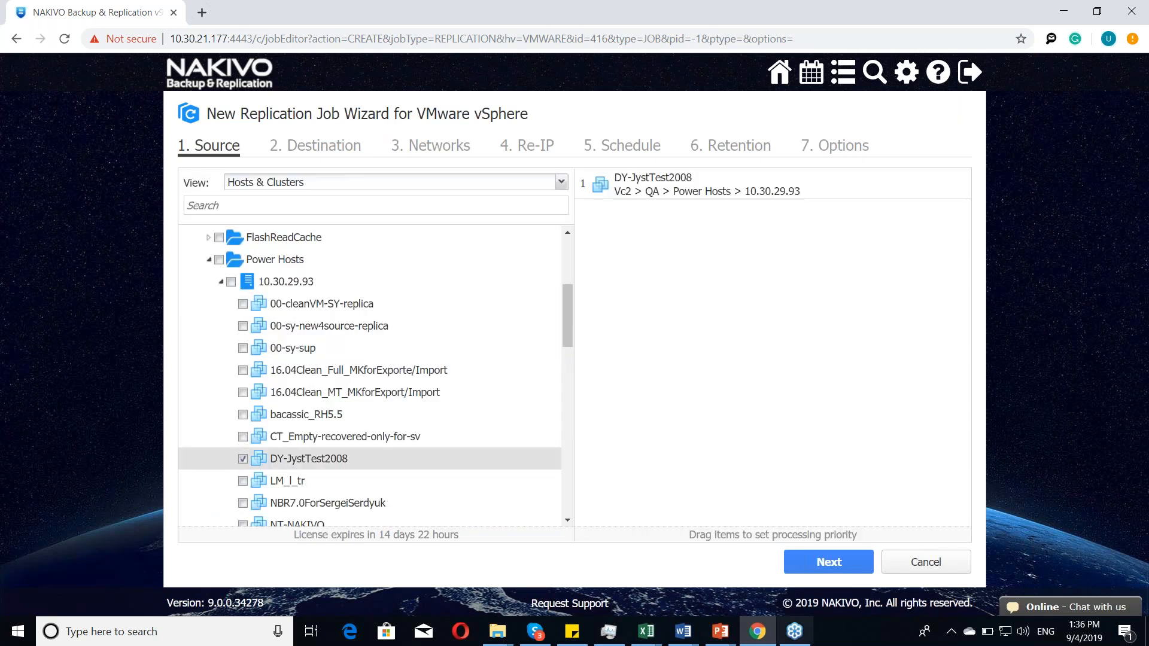
click(829, 562)
Step: Set the replica's target container to host 10.30.29.93 under Power Hosts
click(304, 193)
scroll(239, 335, down, 3)
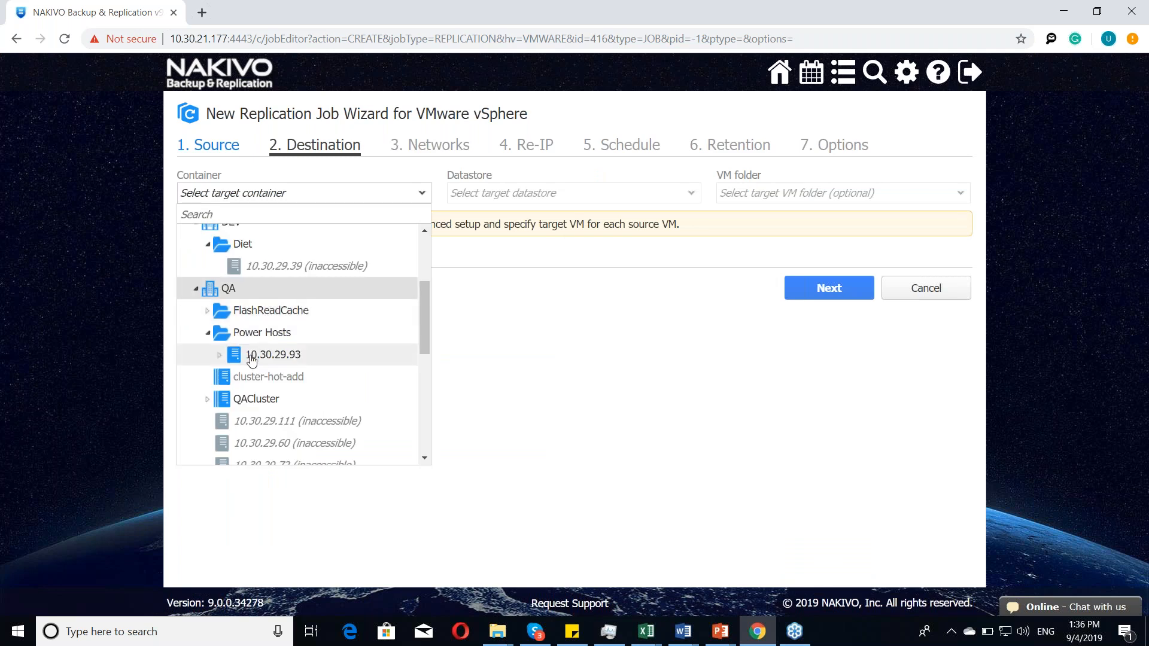
scroll(251, 360, down, 2)
scroll(252, 361, down, 5)
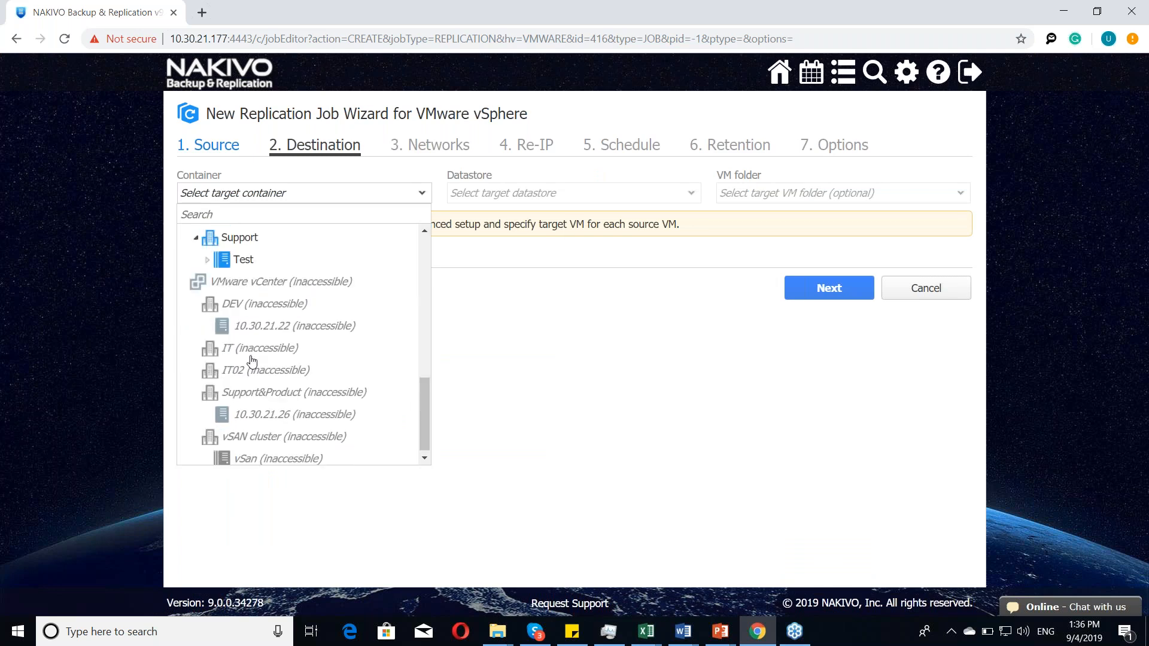
scroll(252, 360, up, 10)
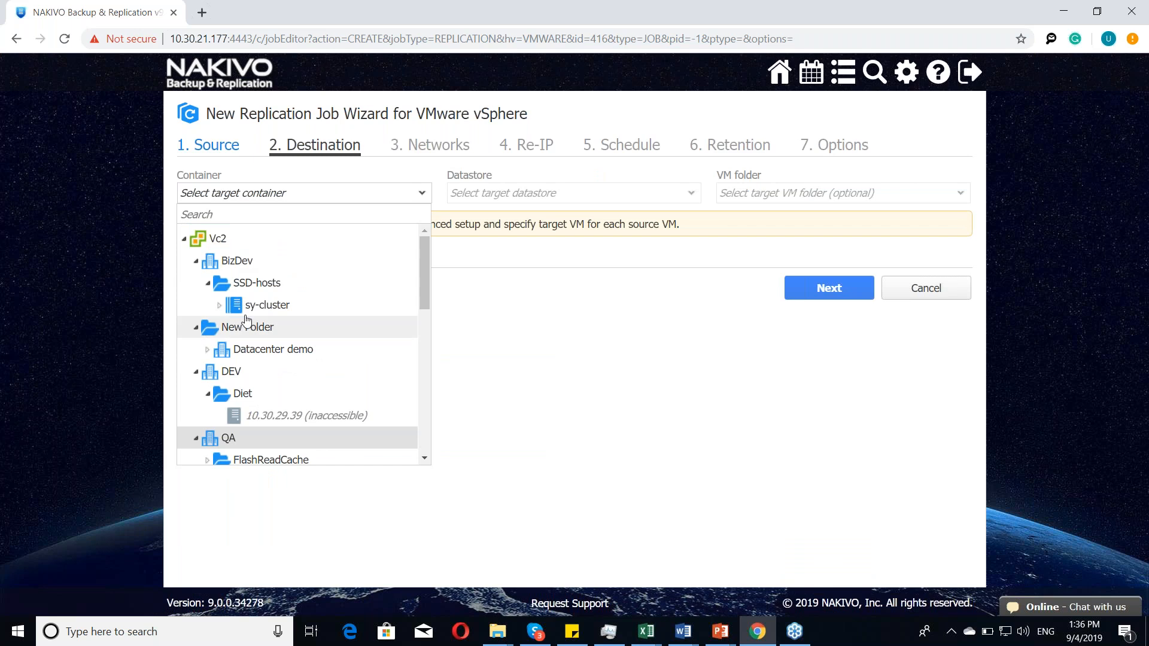
click(258, 306)
click(257, 192)
scroll(249, 394, down, 1)
click(263, 429)
Step: Choose Local-big as the target datastore and proceed without selecting a VM folder
click(624, 193)
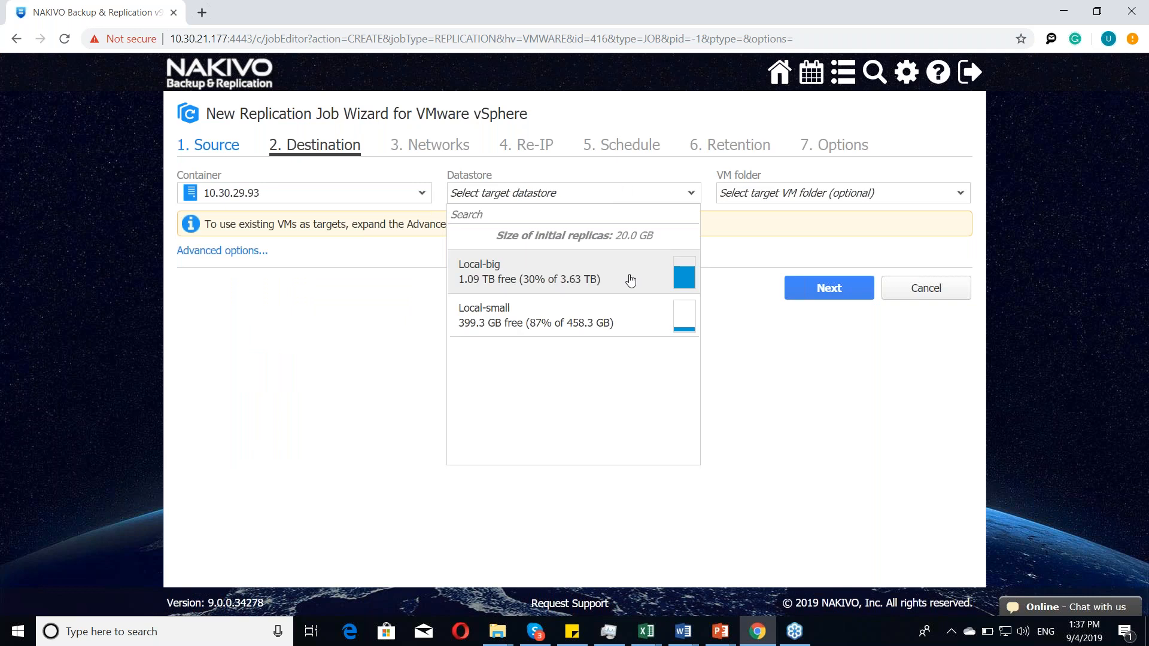
click(622, 268)
click(865, 193)
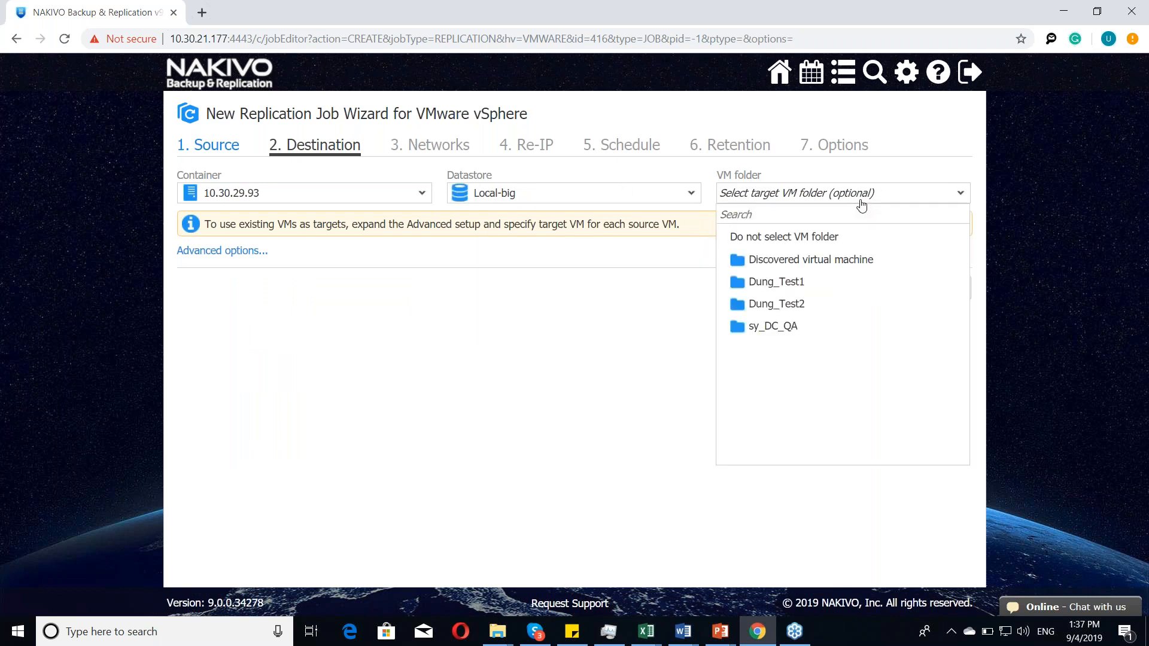
click(431, 344)
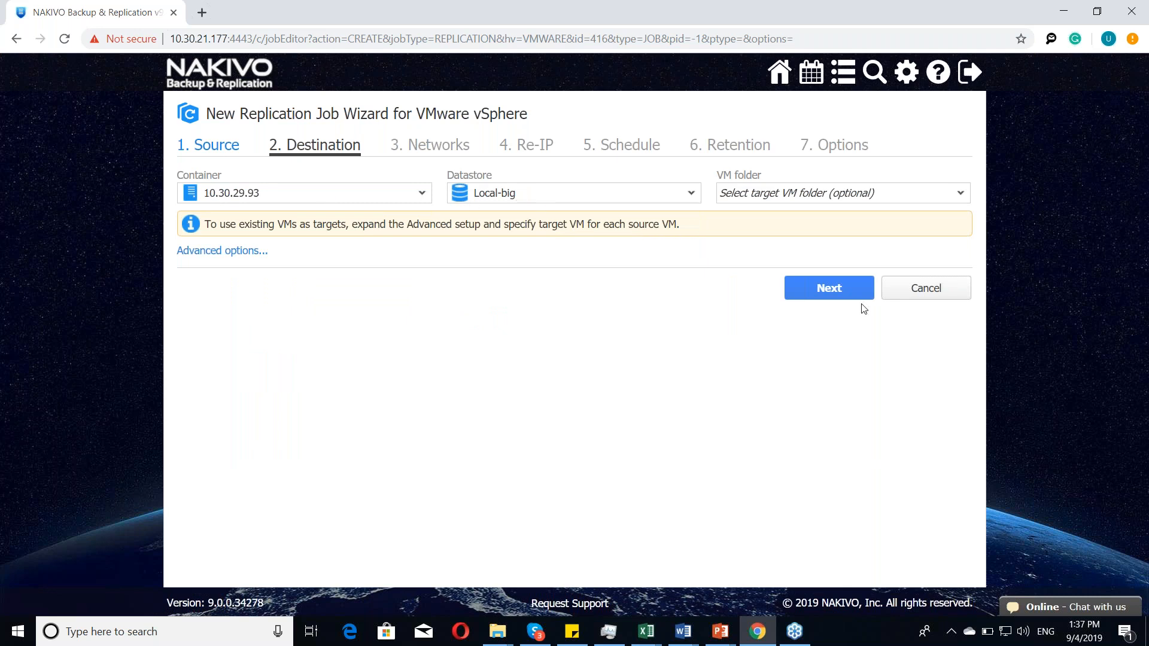
click(829, 288)
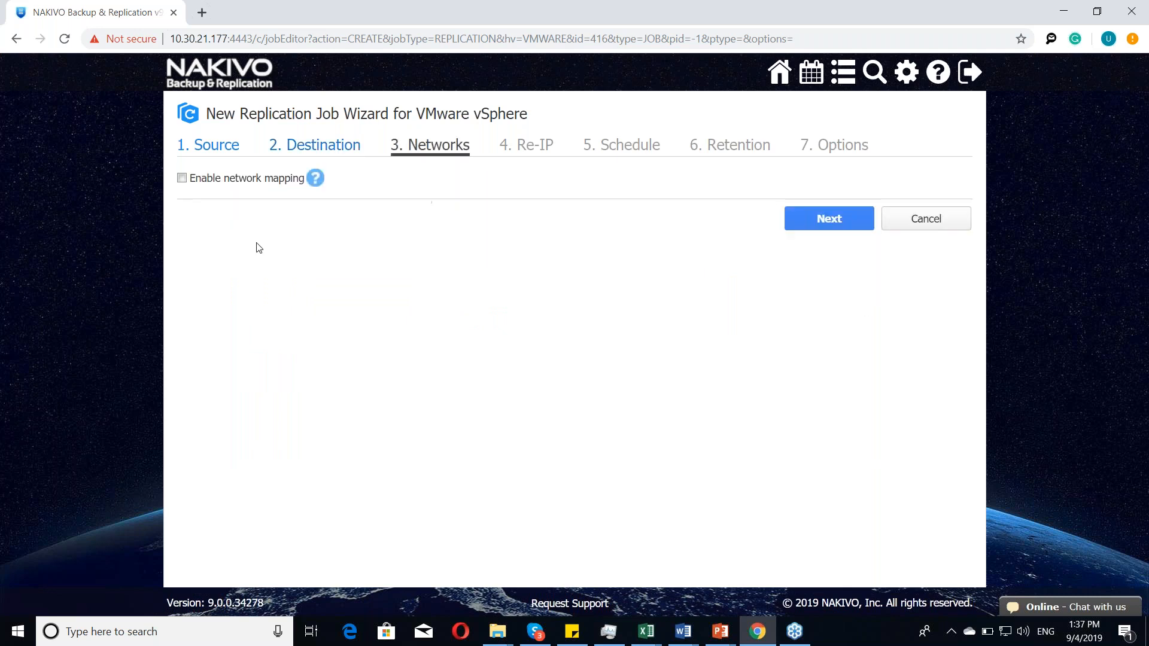
Step: Enable network mapping to view the existing mappings, turn it off again and proceed to Re-IP
click(242, 181)
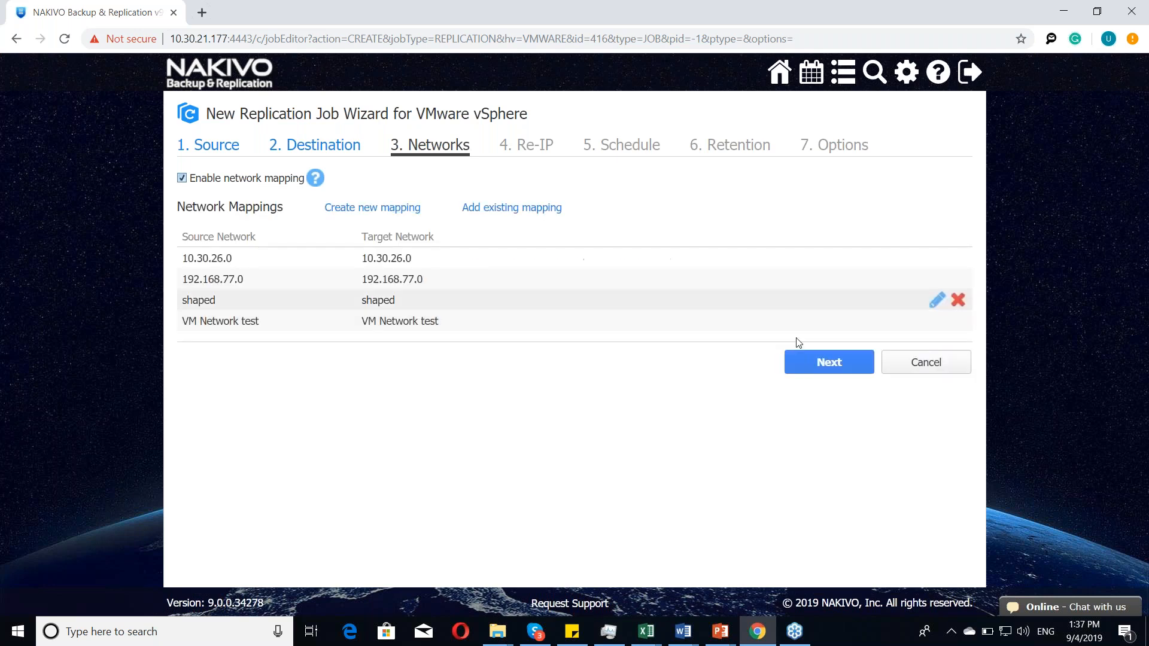
click(184, 179)
click(802, 226)
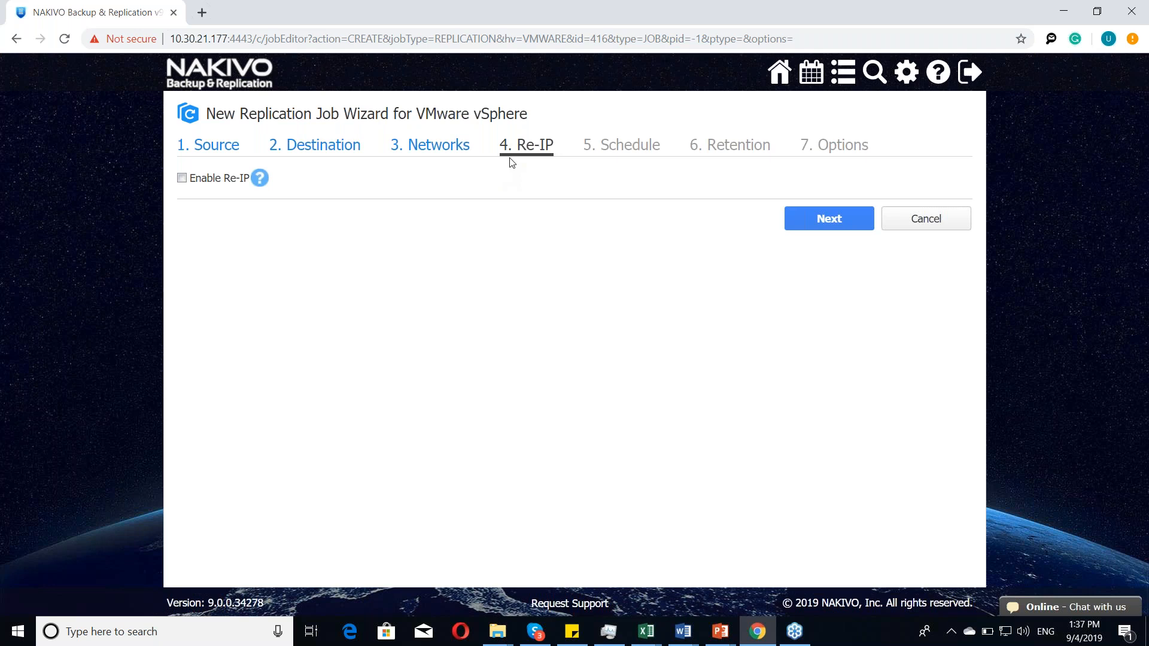
Step: Proceed to the job options with Re-IP disabled, on-demand running and 10 last recovery points kept
click(837, 223)
click(830, 223)
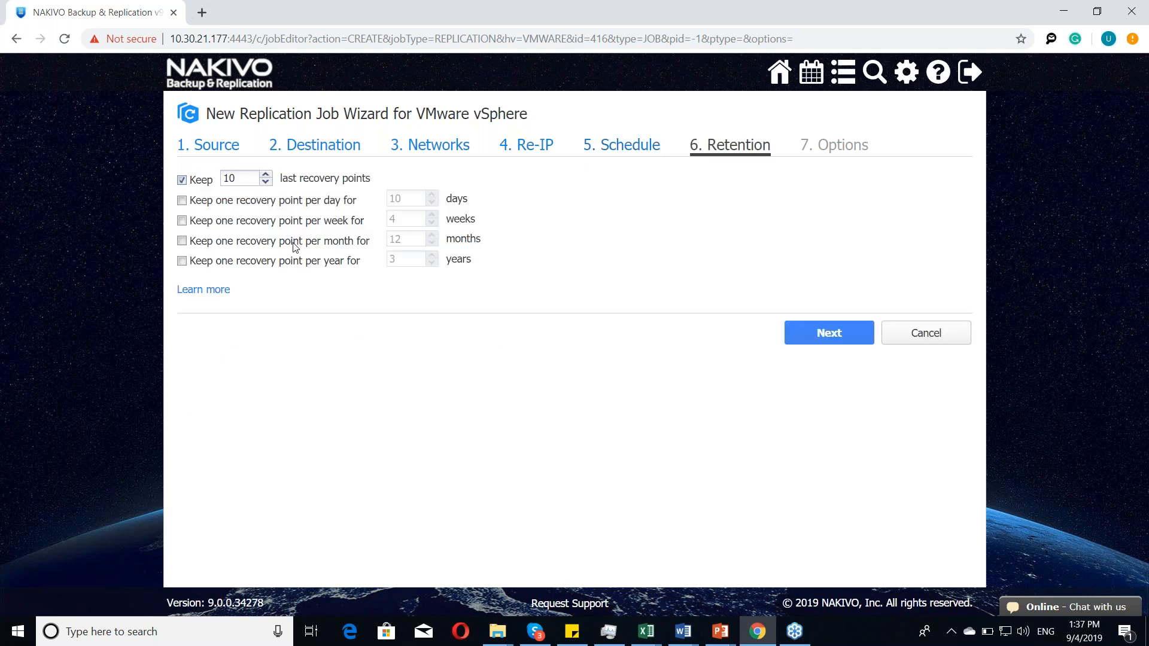
click(829, 333)
Step: Name the replication job Webcast replica and finish it without running it
text(Webcast replica)
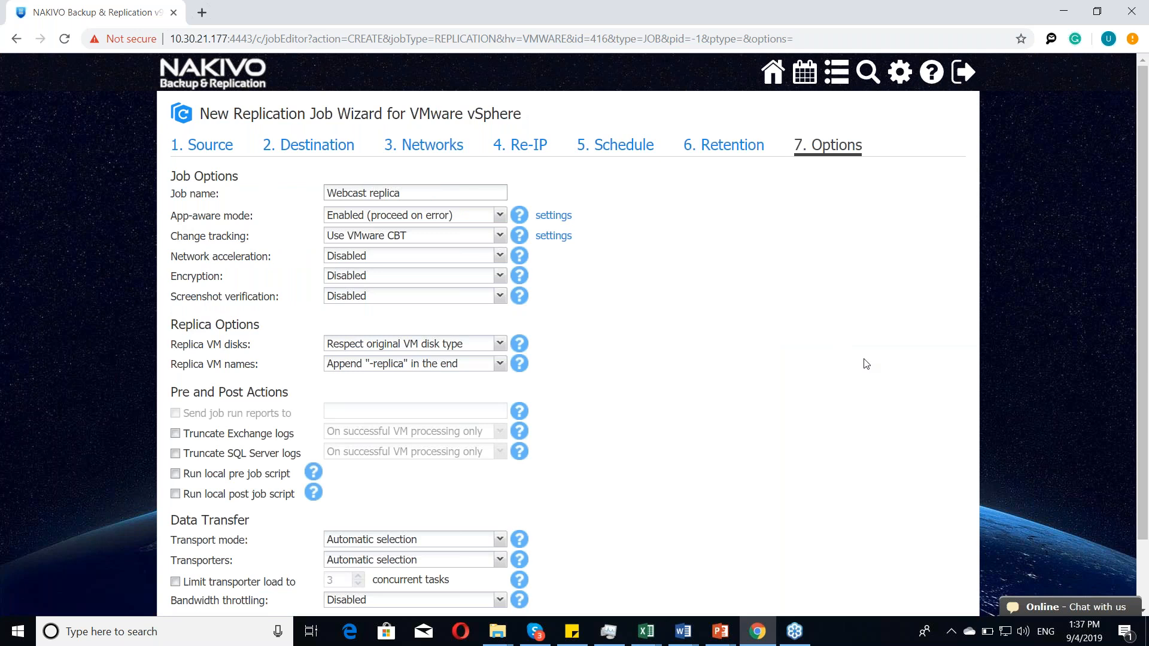
scroll(866, 364, down, 1)
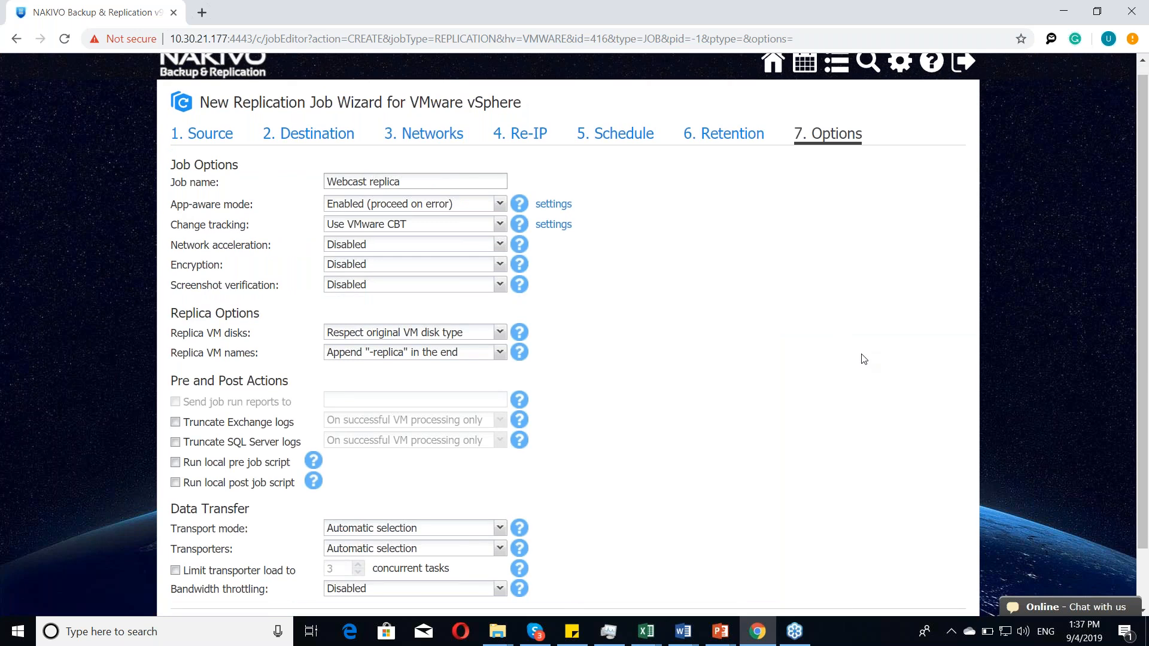
scroll(633, 291, down, 1)
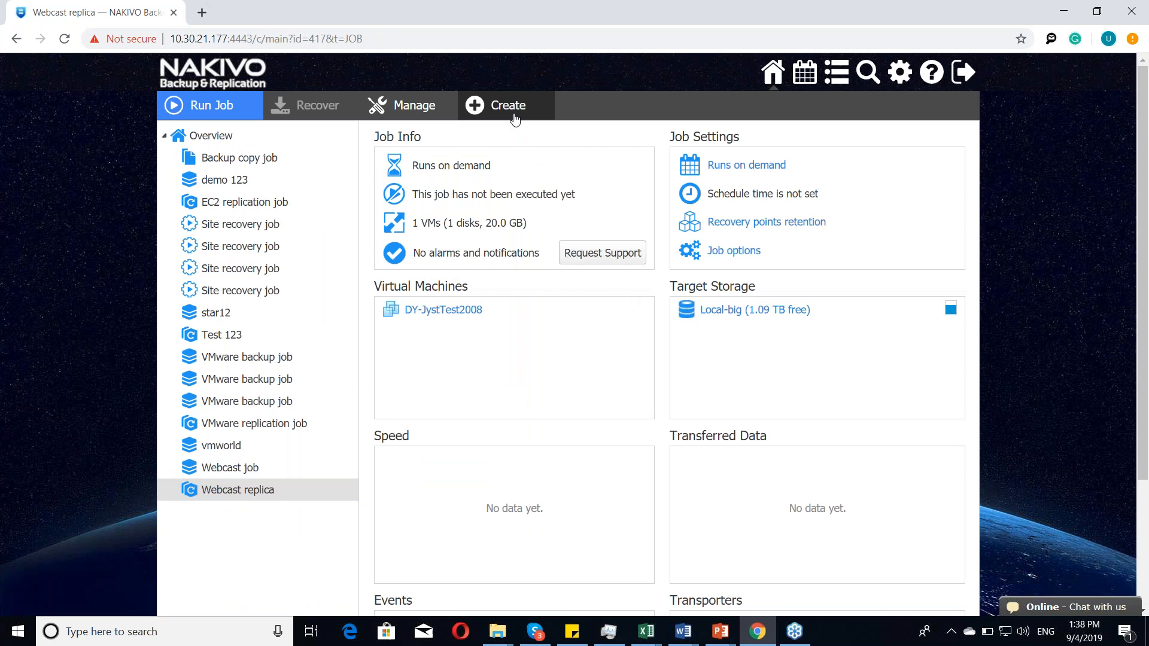
Step: Start a new site recovery job and add a Failover VMware VMs action without selecting any VMs
click(515, 119)
click(479, 412)
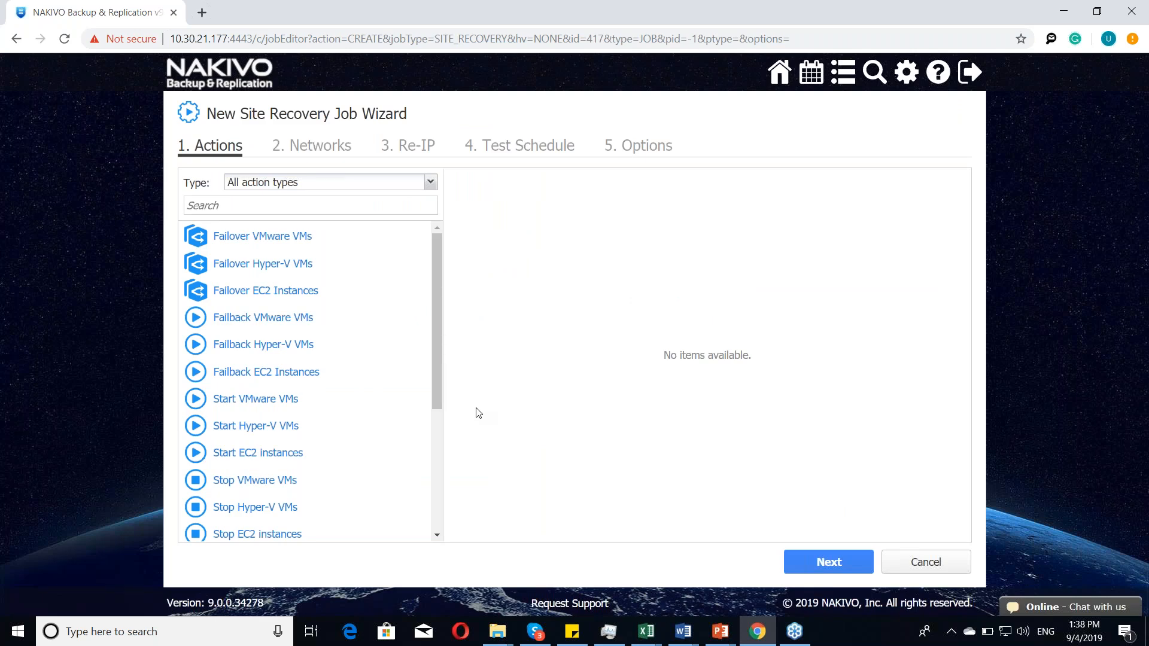
click(279, 238)
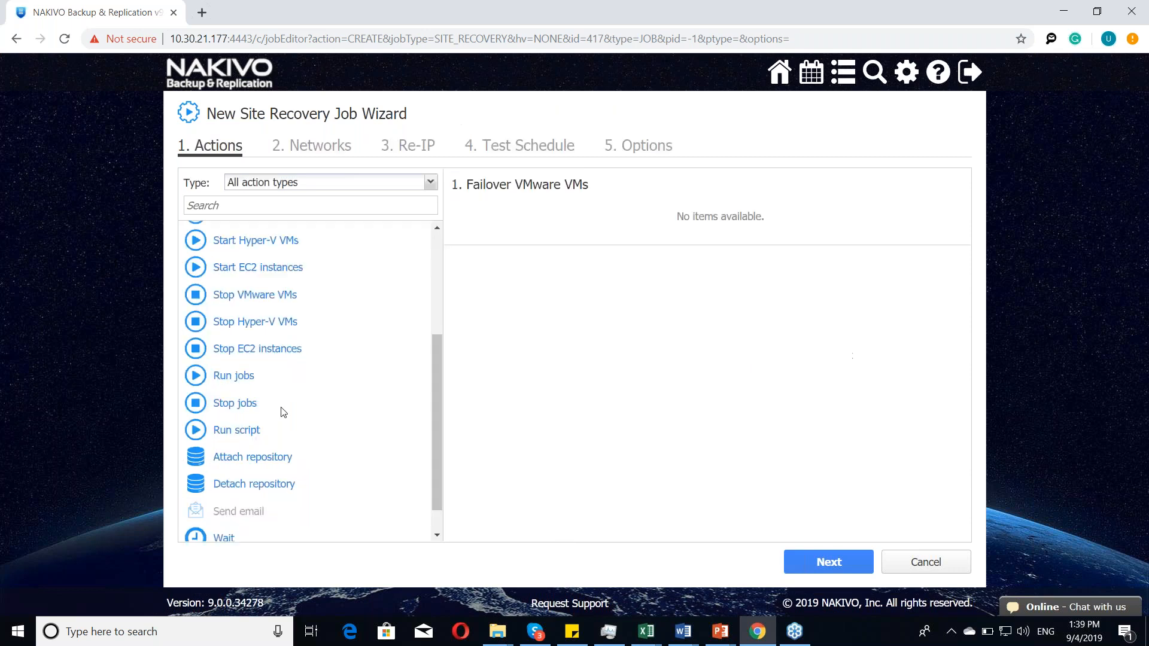
scroll(282, 411, down, 2)
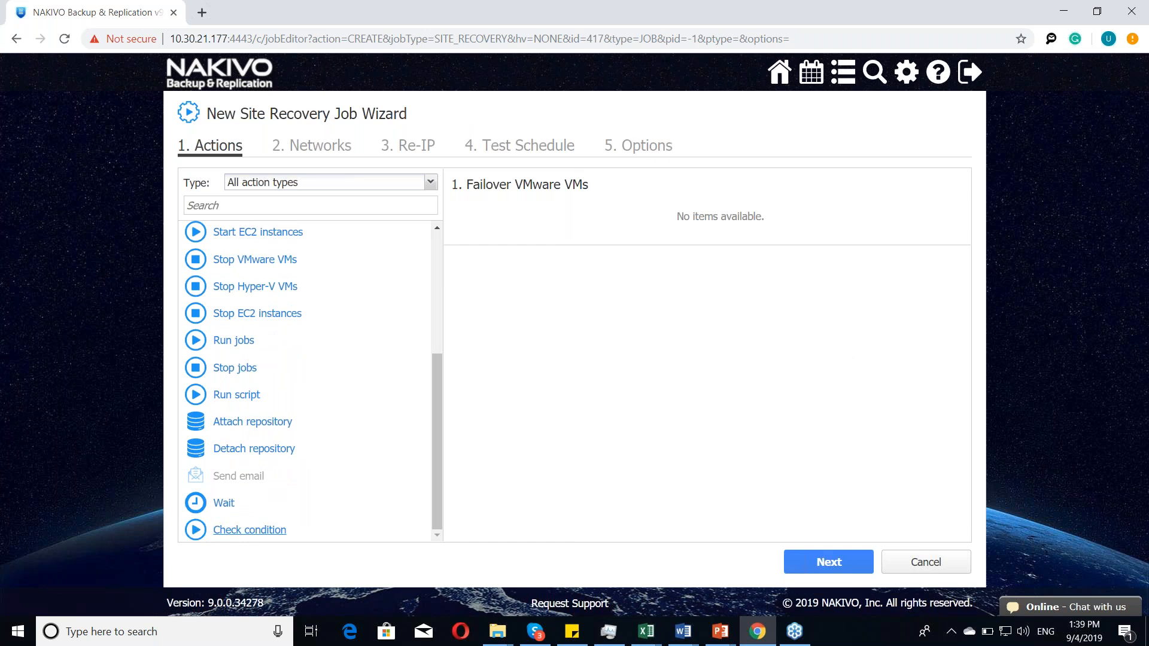
Step: View the settings of the Check condition and Run jobs actions without adding either action
click(249, 529)
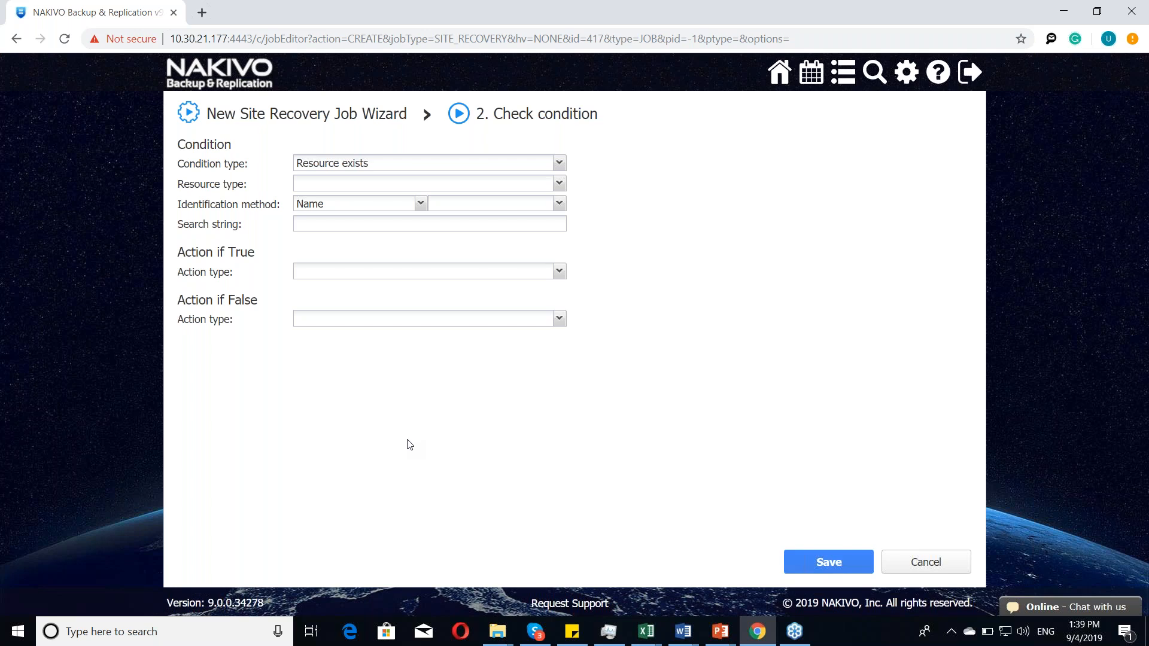
click(916, 575)
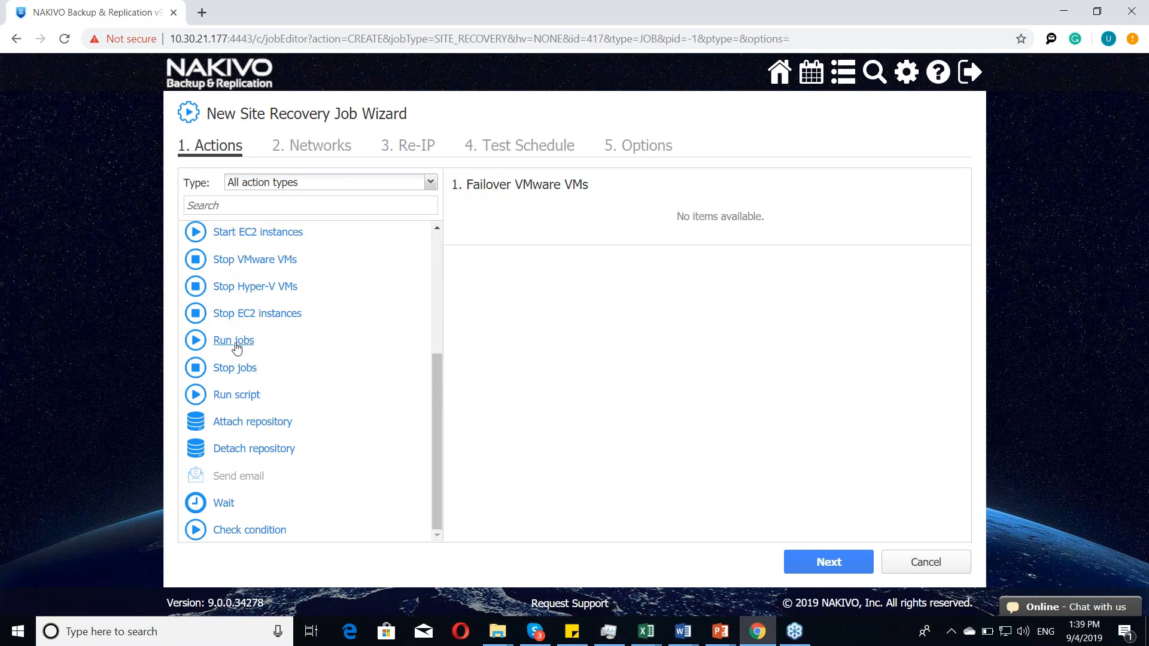
click(236, 341)
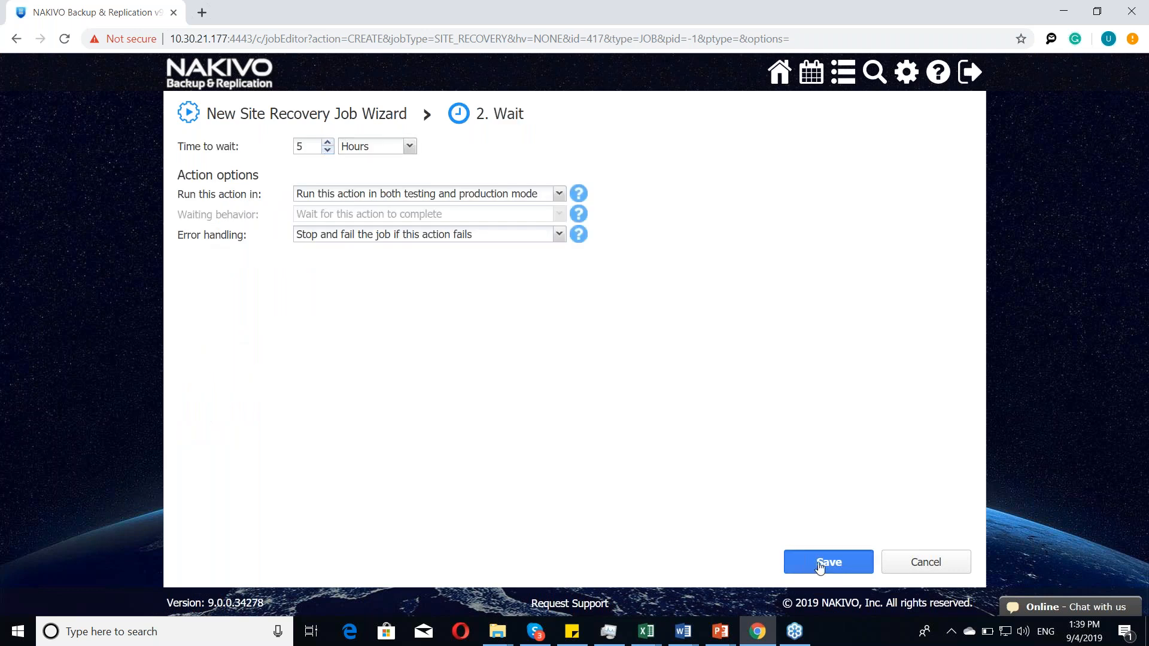
Step: Add a Wait action of 5 hours after the failover action
click(821, 566)
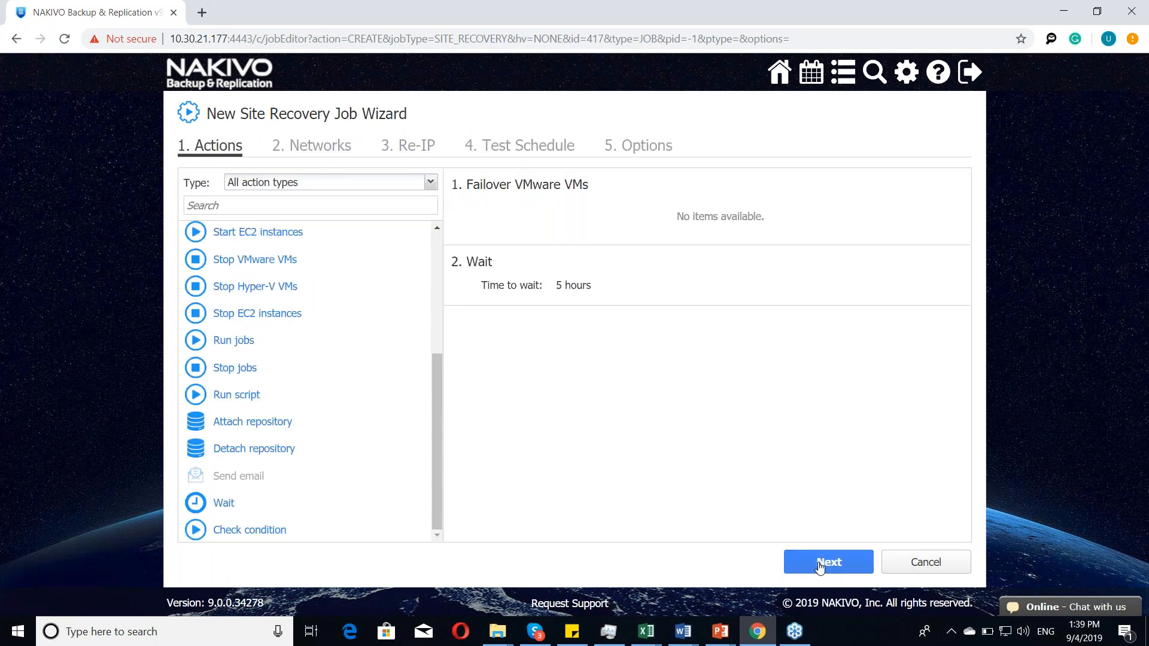
scroll(289, 405, up, 5)
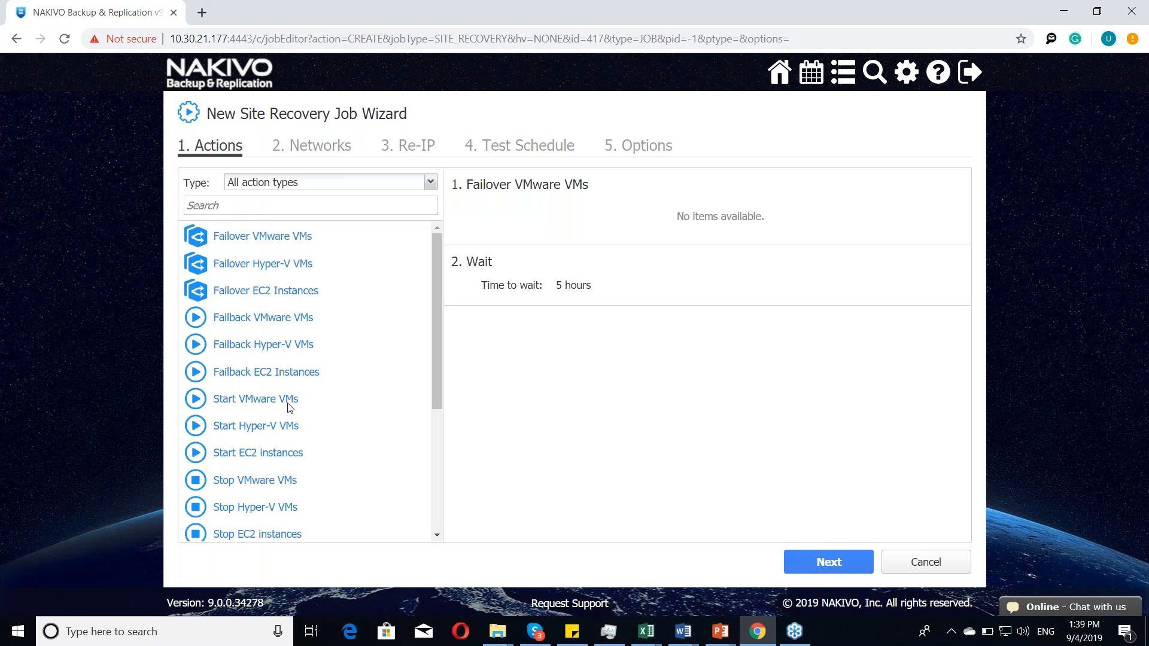
Step: Add a Failback VMware VMs action to the original location without selecting VMs, keeping replica power-off and the default action options
click(277, 318)
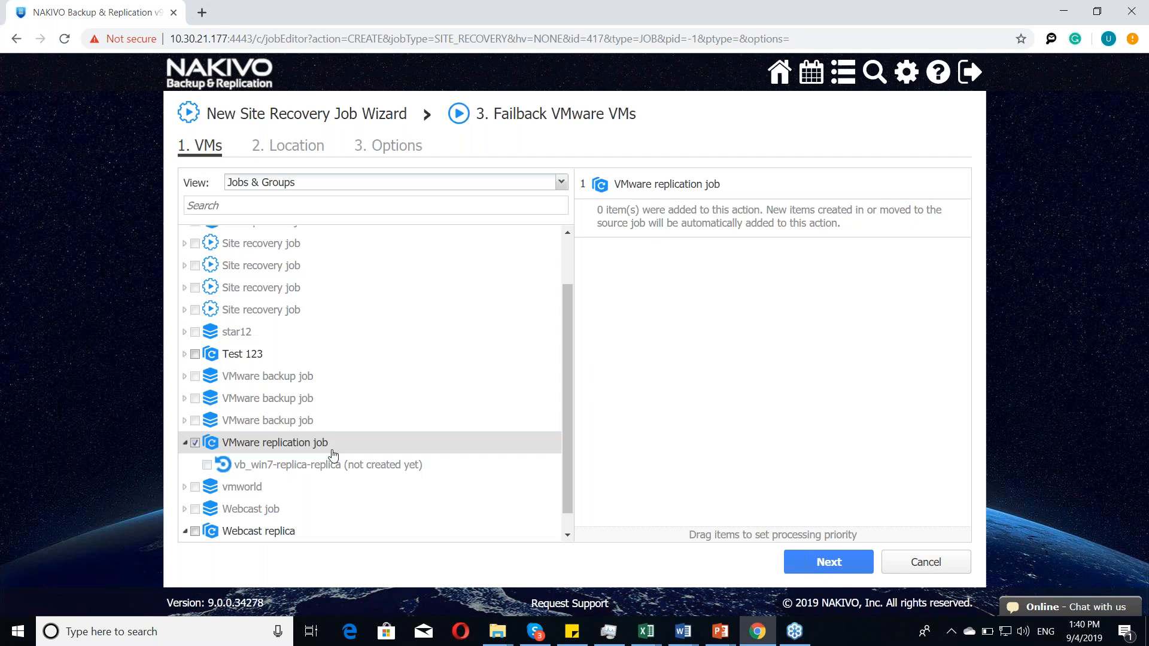
click(829, 562)
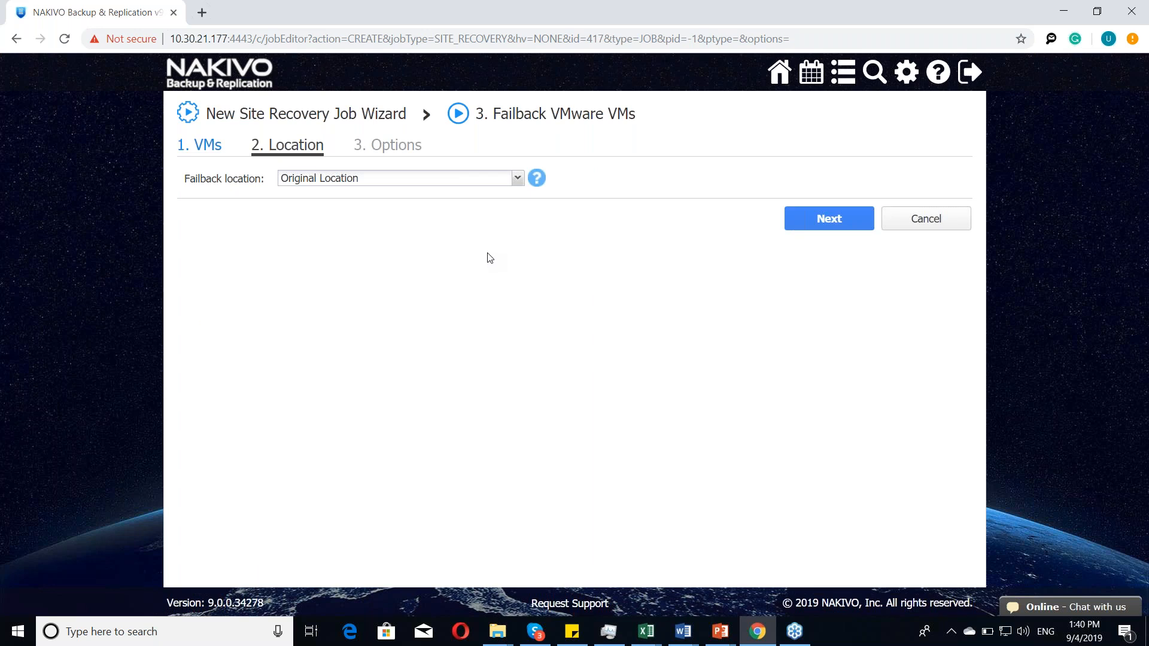
click(836, 224)
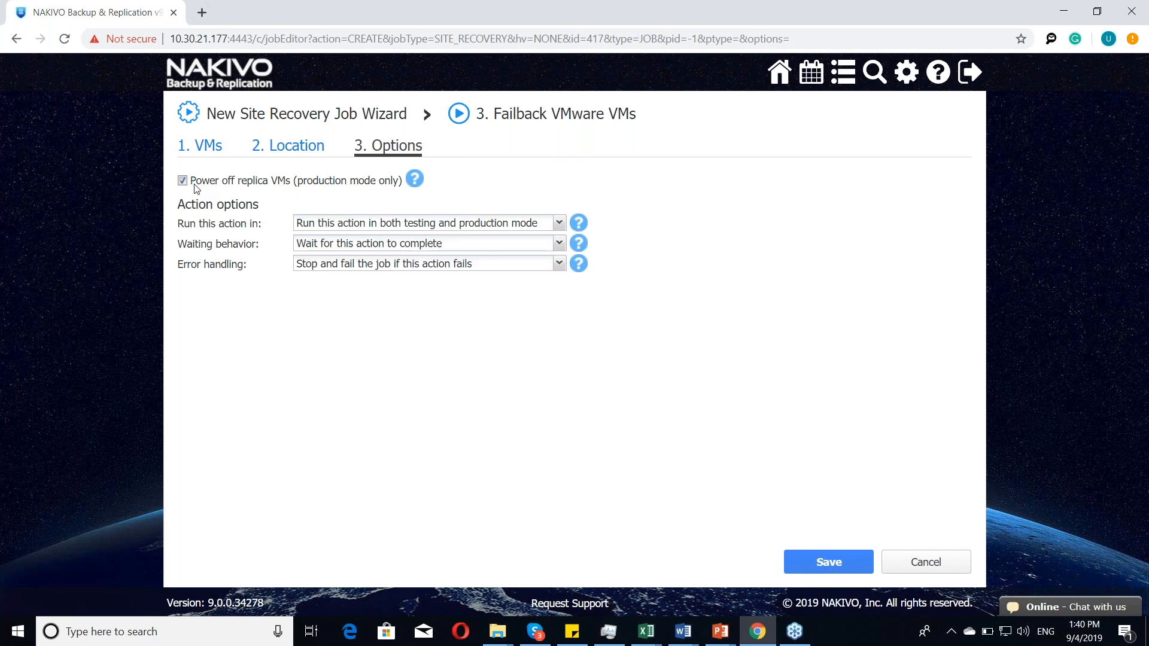
click(834, 566)
click(835, 565)
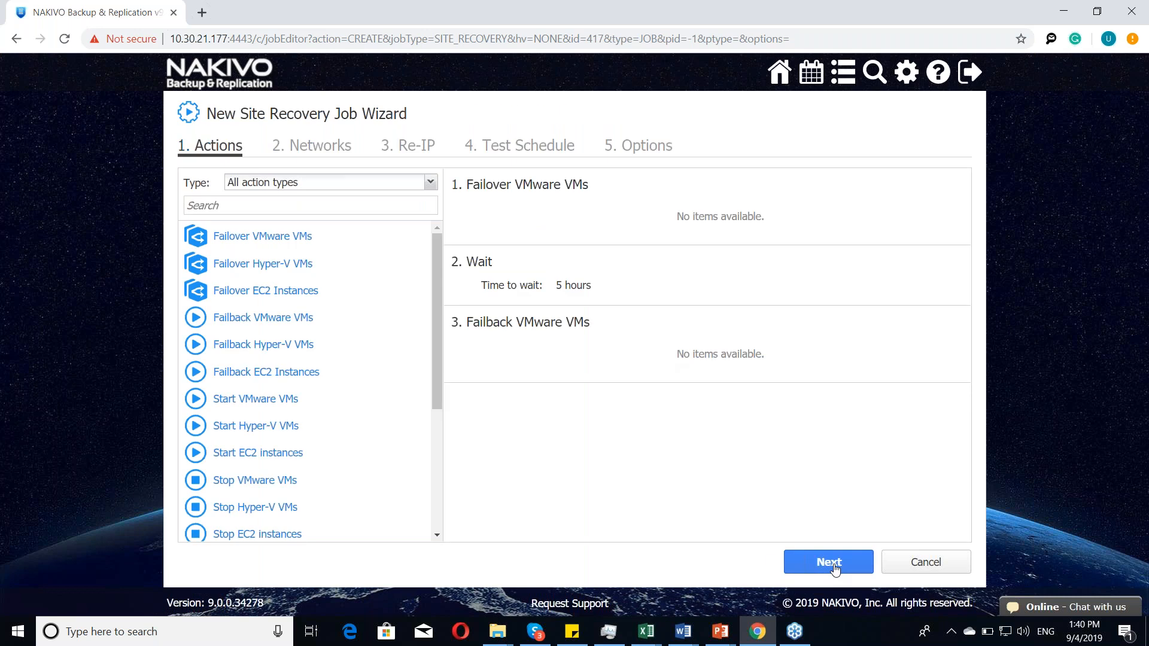
Step: Set the site recovery job to test on demand and finish it with a 5-minute recovery time objective
click(835, 566)
click(830, 219)
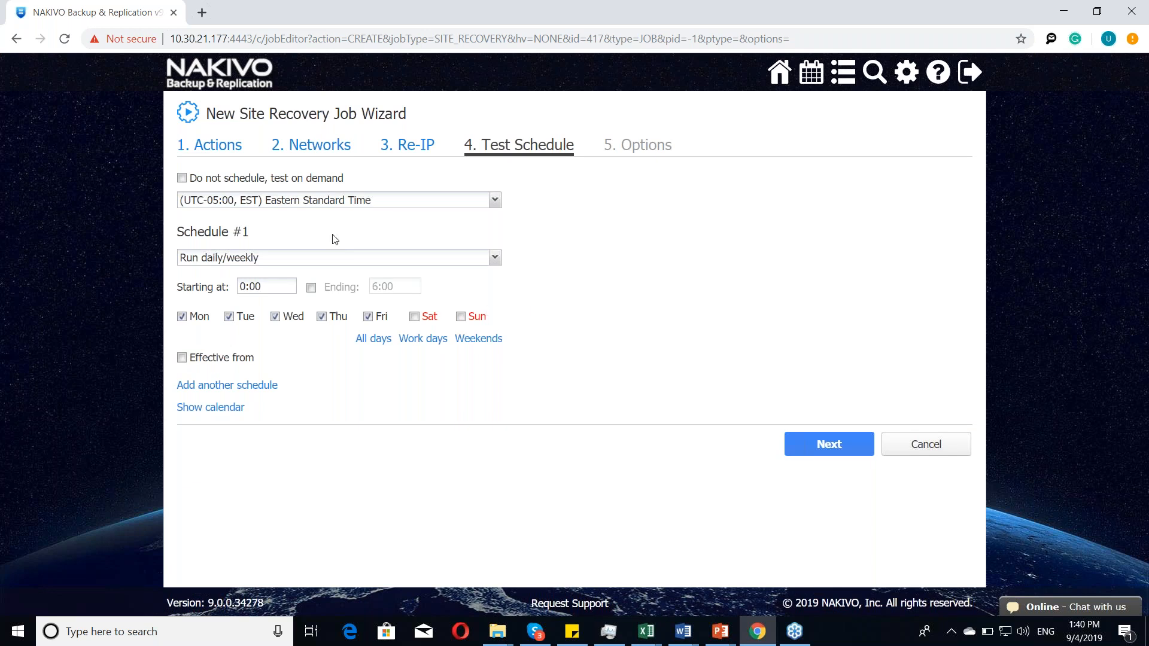
click(258, 179)
click(847, 231)
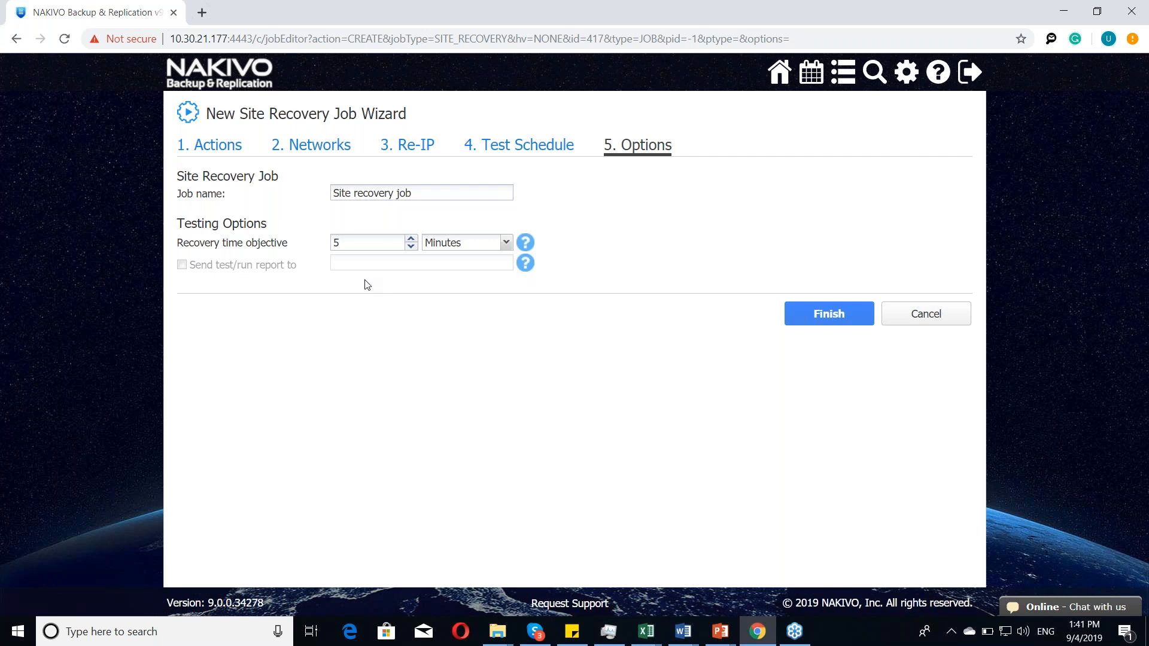
click(820, 314)
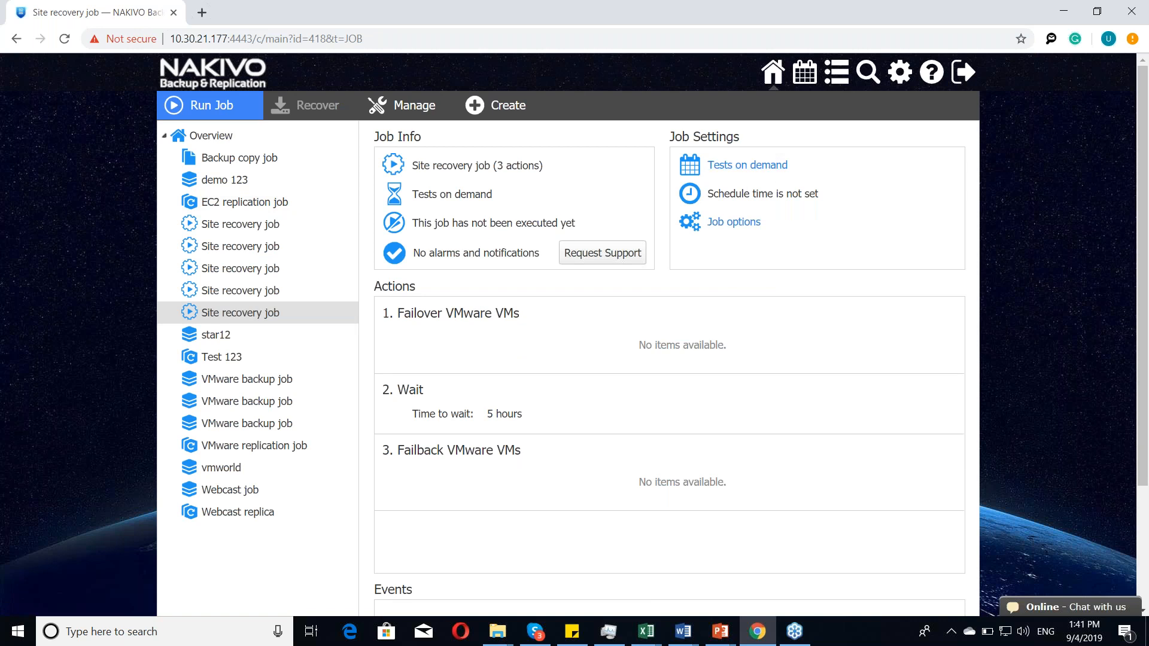
Step: Examine the new site recovery job's test schedule settings, job options, actions and events without saving changes
click(751, 171)
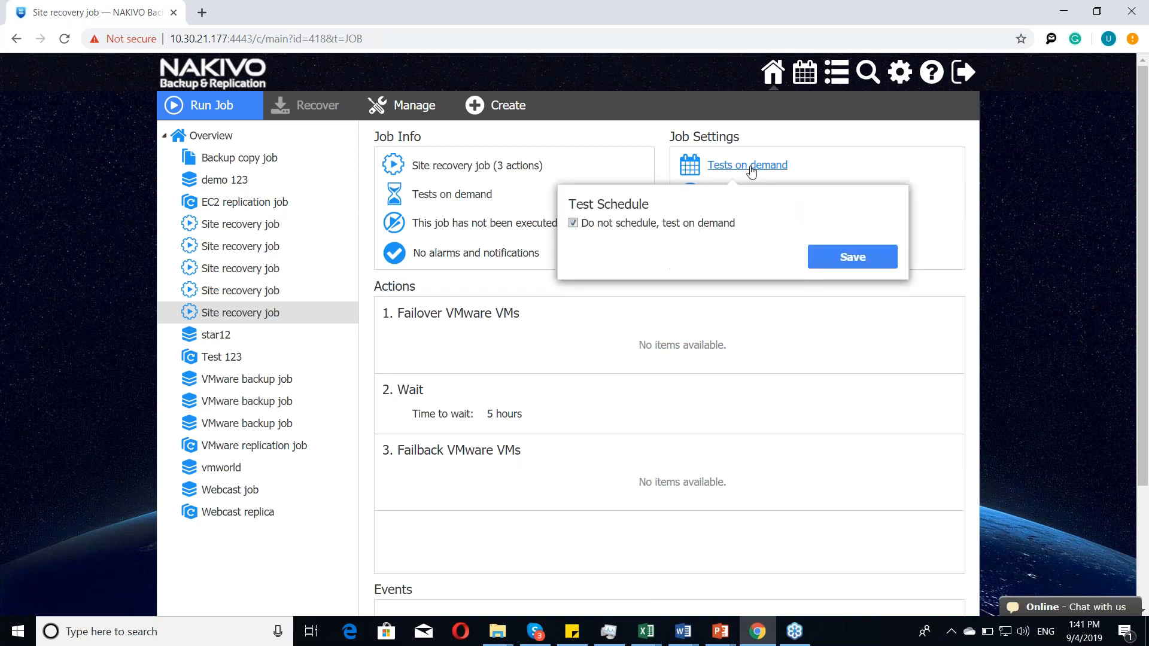
click(573, 224)
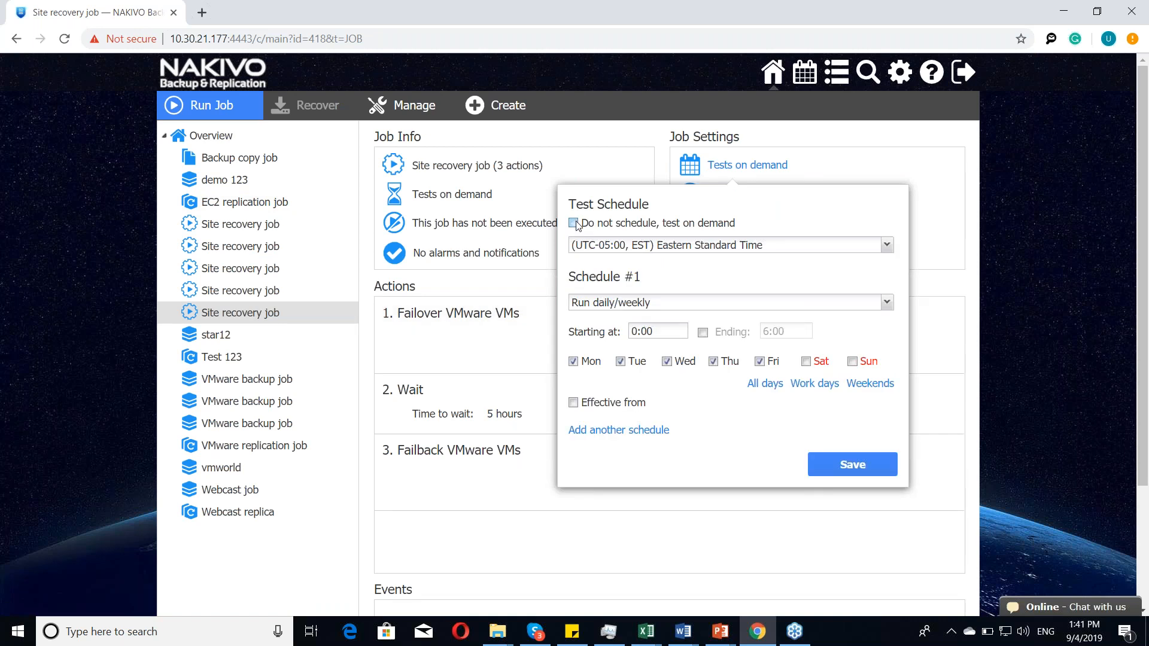
click(736, 225)
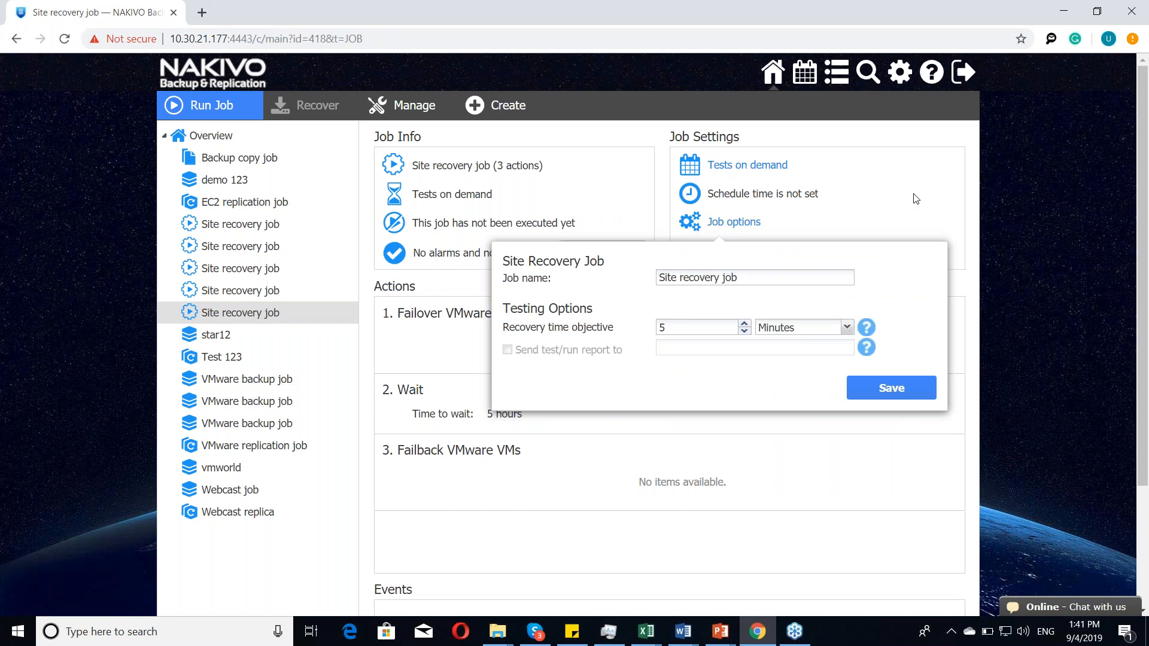
click(733, 228)
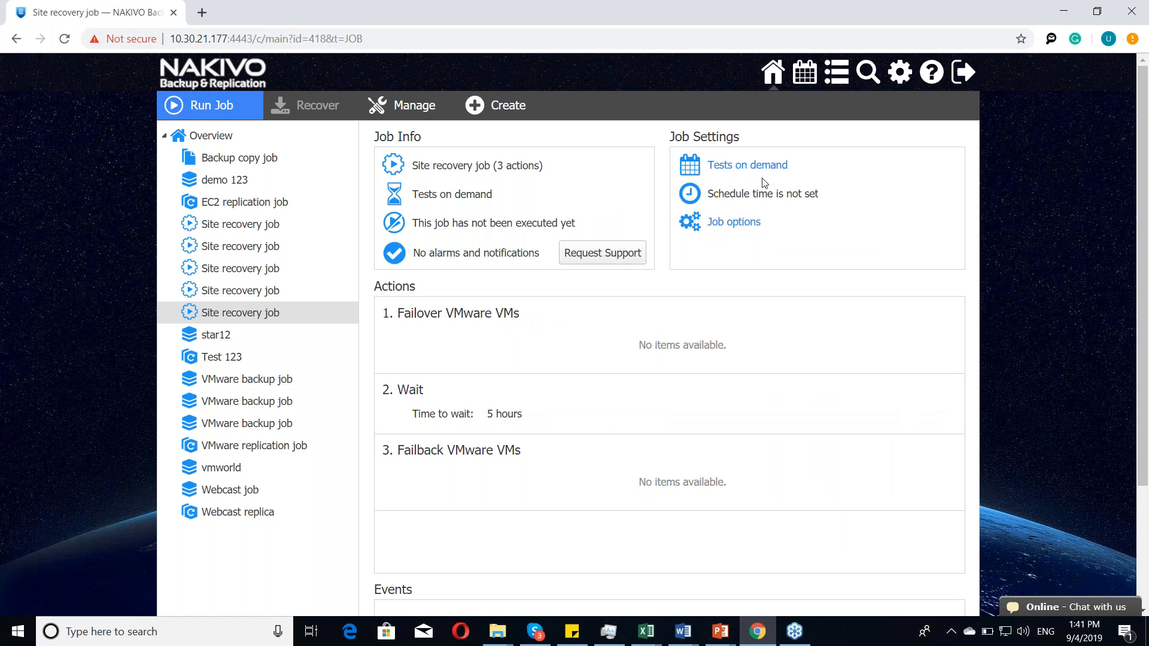
scroll(764, 182, down, 1)
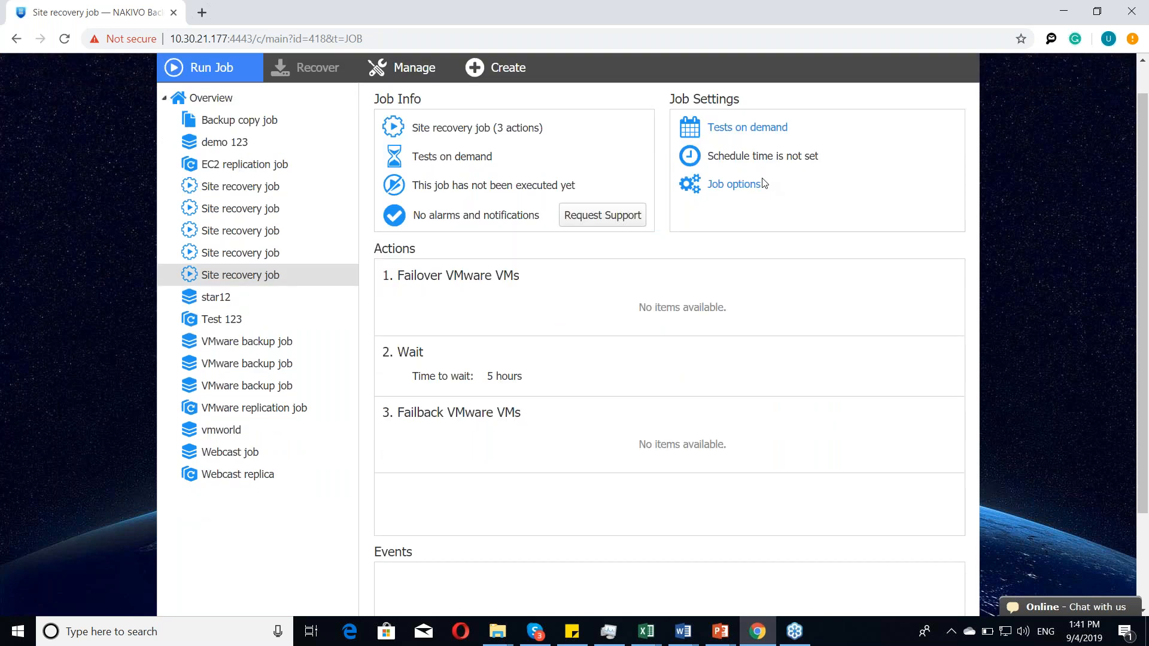
scroll(764, 183, down, 3)
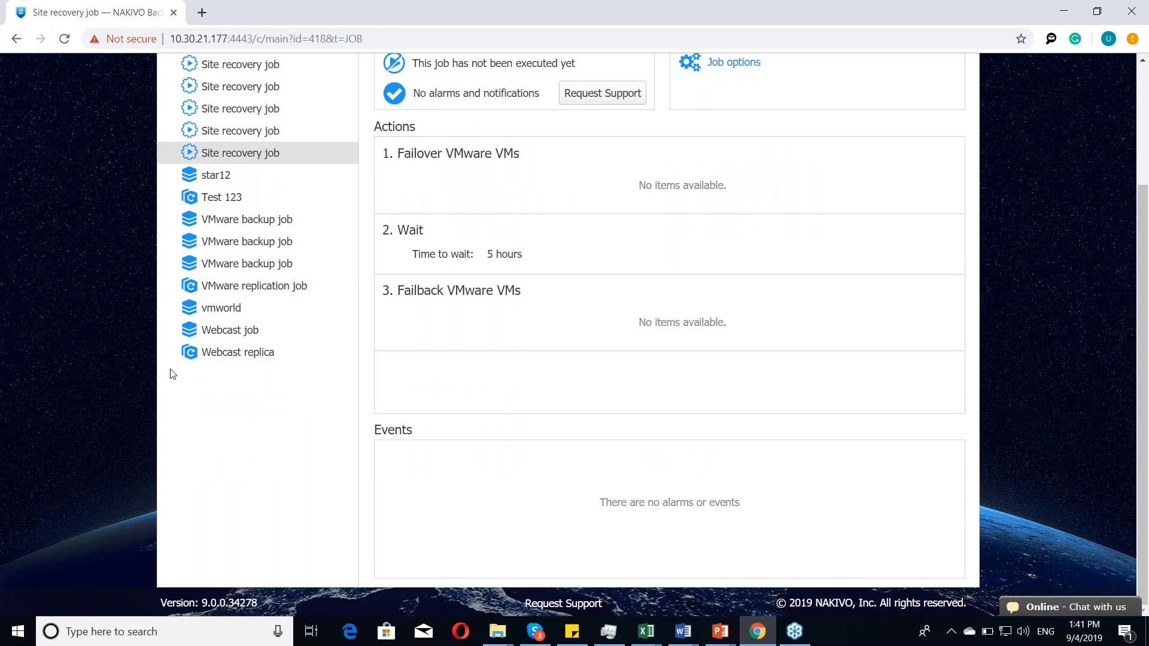
scroll(172, 374, up, 3)
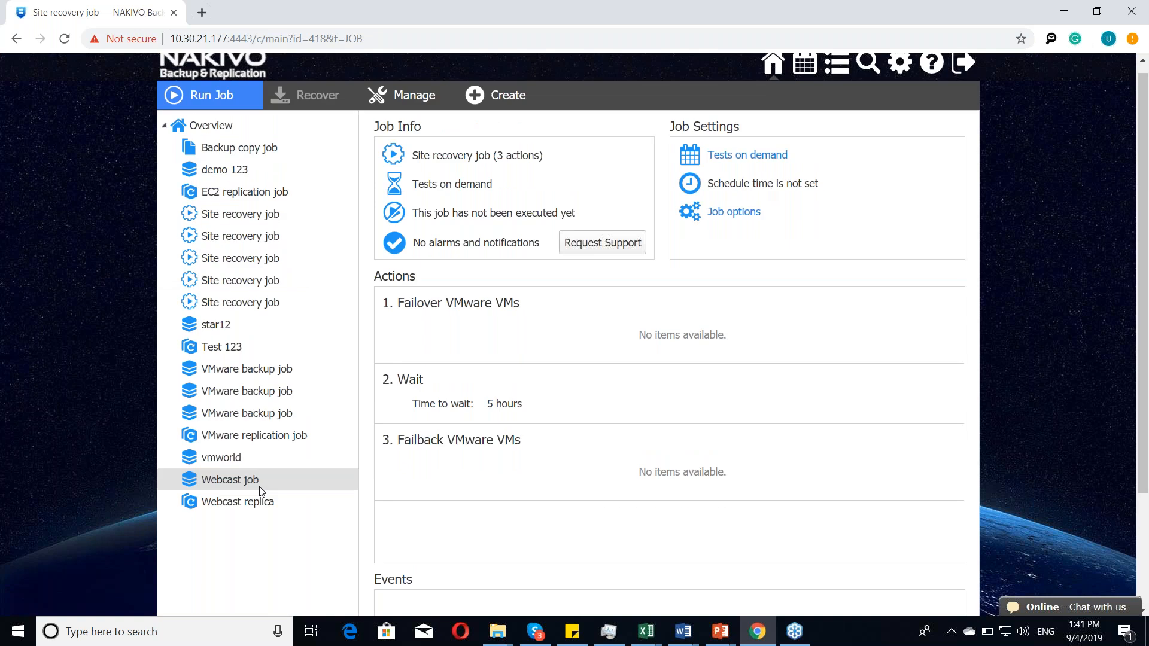
Step: Open the Webcast job and examine the details of its FS01 target storage
click(262, 488)
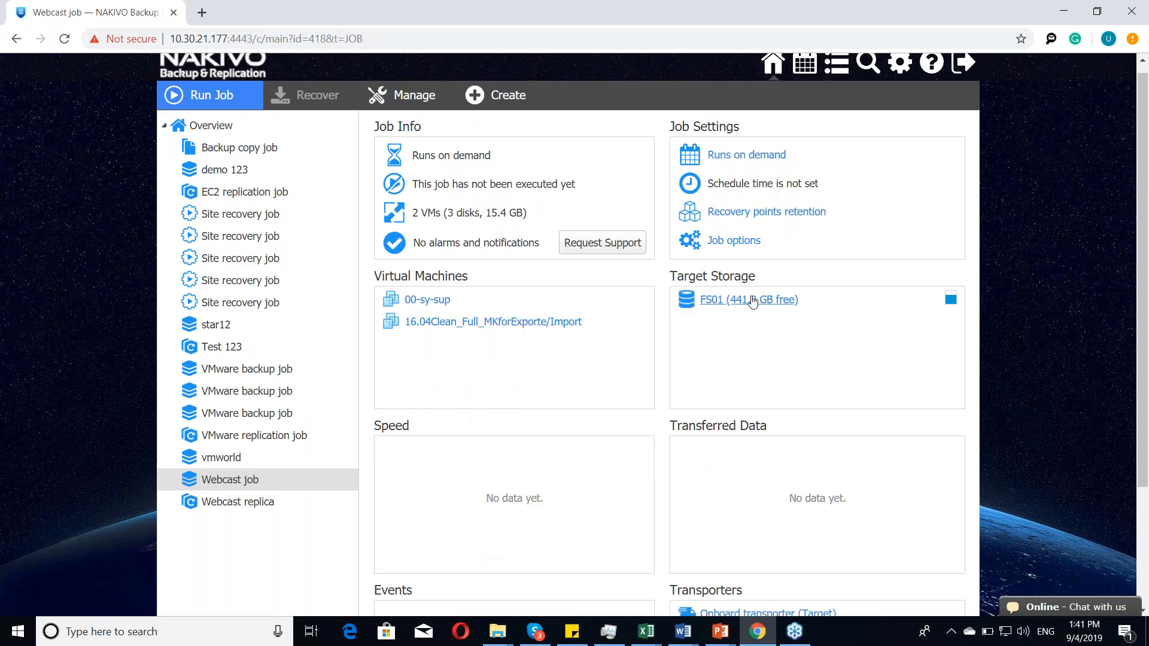
mouse_move(753, 302)
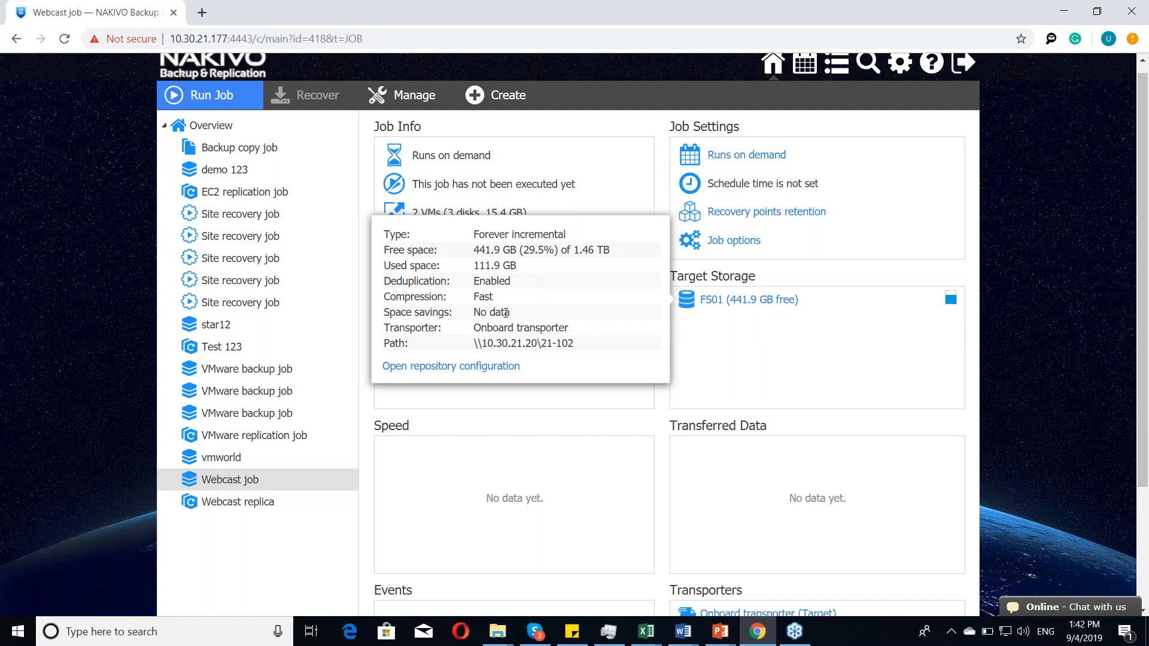
mouse_move(506, 312)
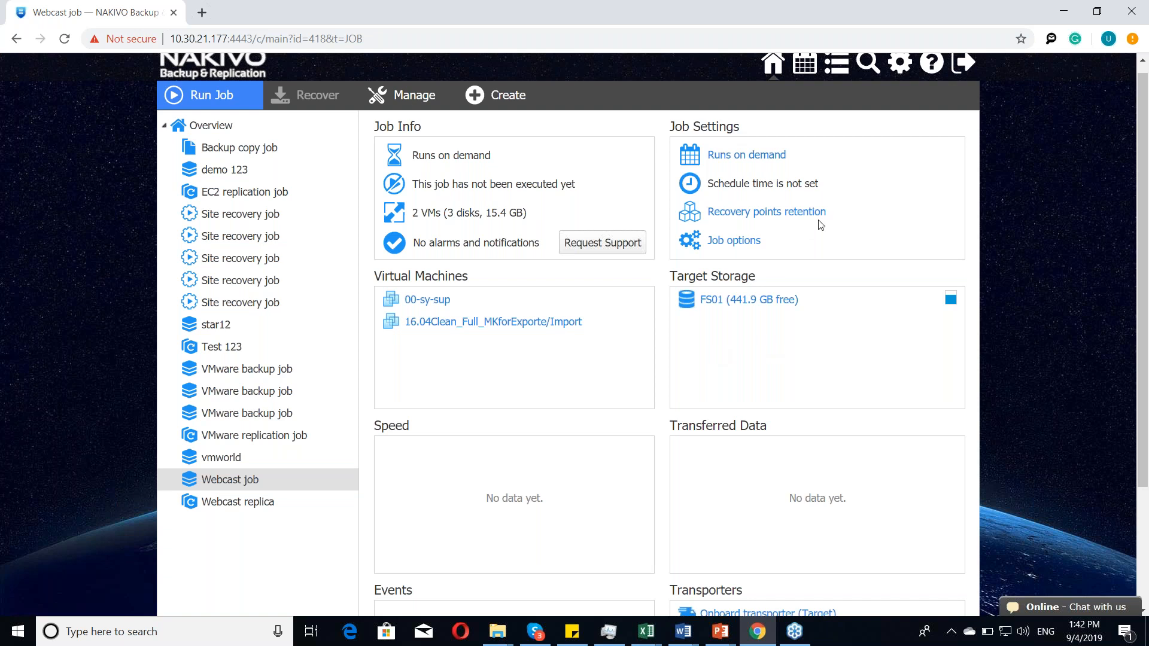
scroll(841, 201, up, 1)
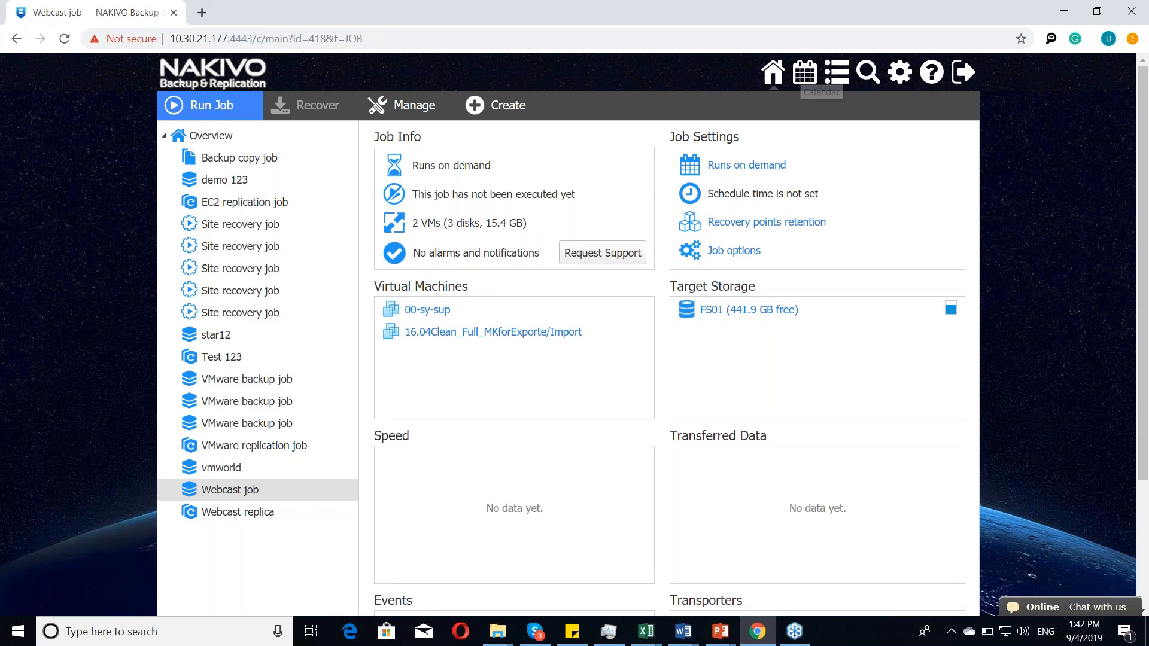
Step: Look through the weekly calendar with its job creation options, the activities list and the global search page
click(805, 72)
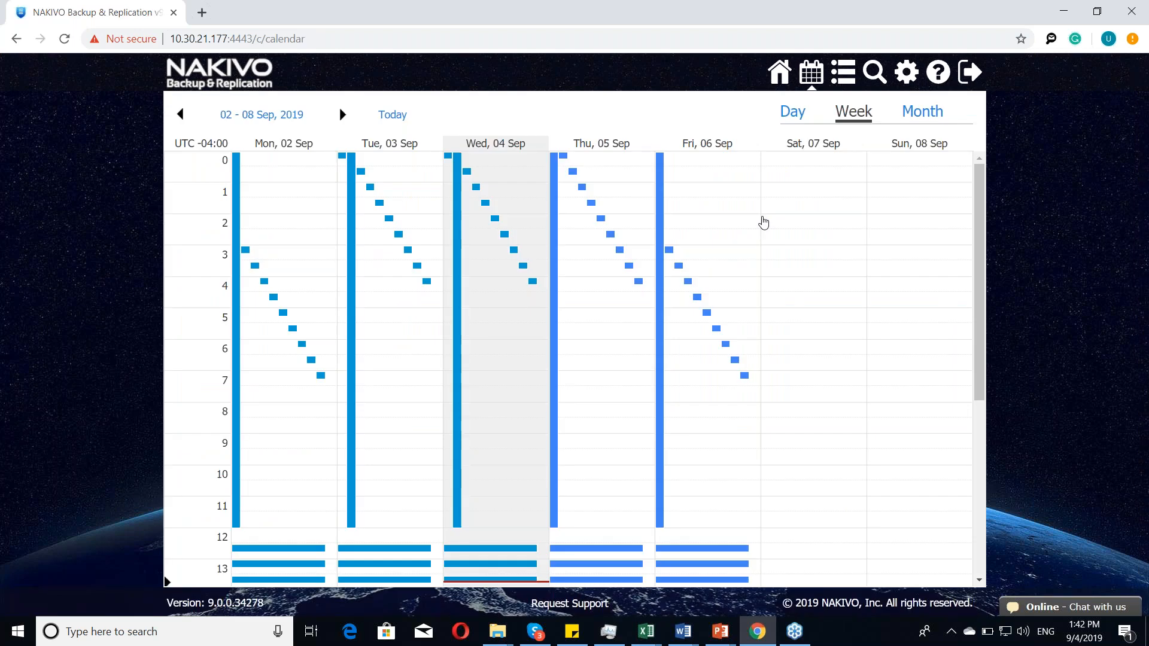
click(781, 274)
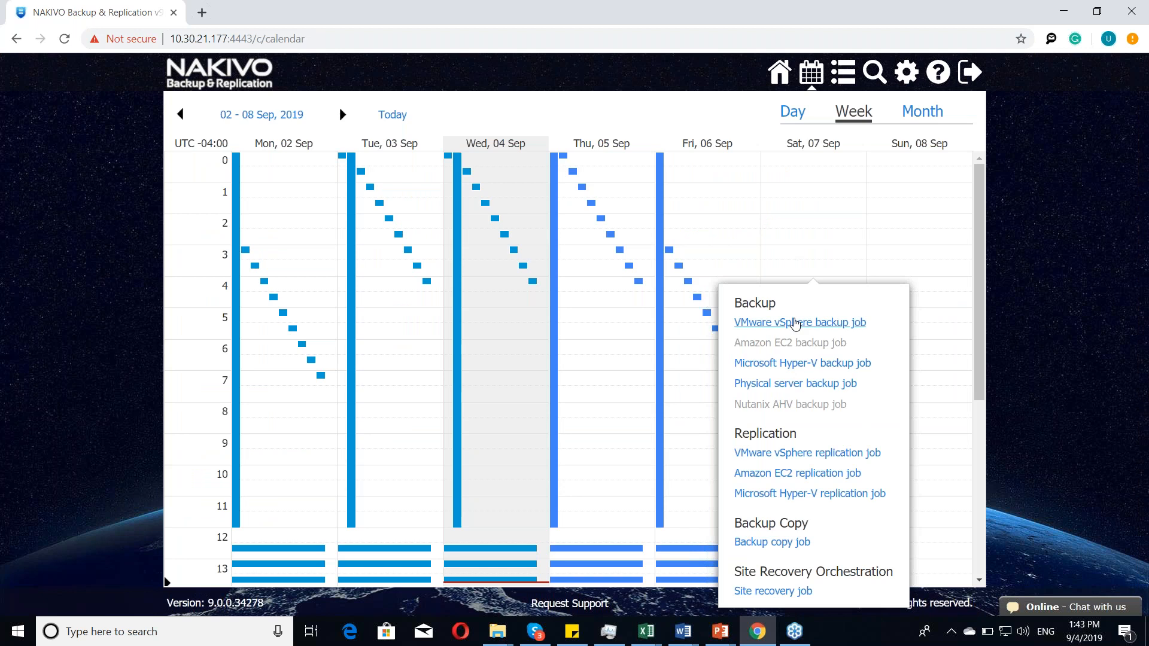
click(850, 77)
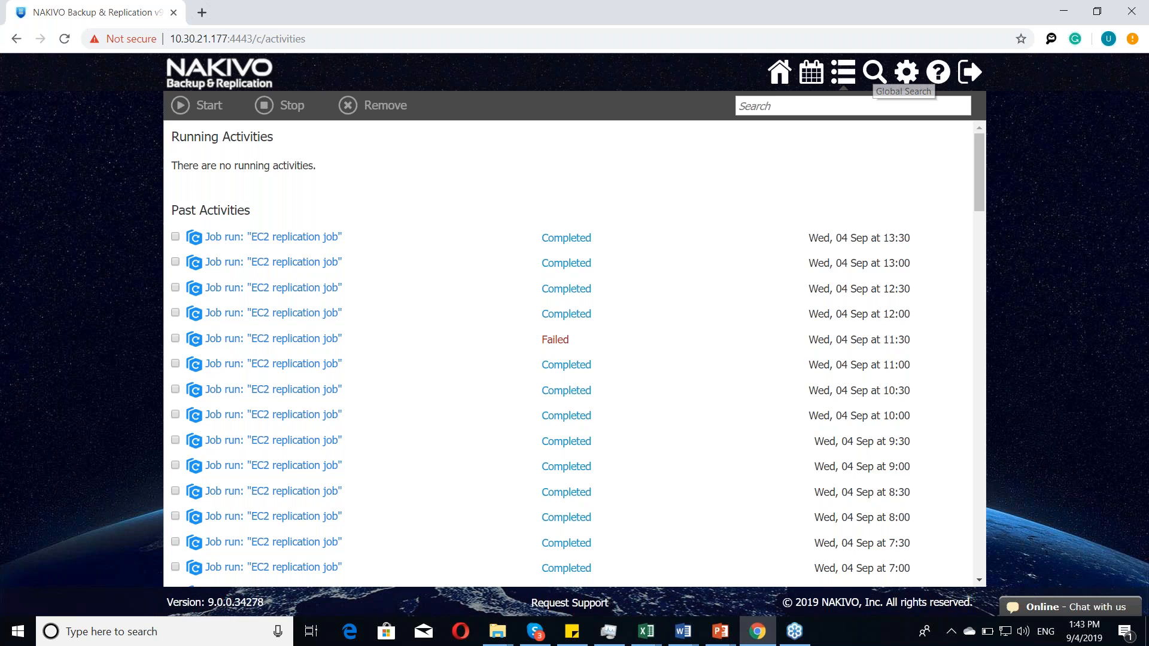
click(875, 72)
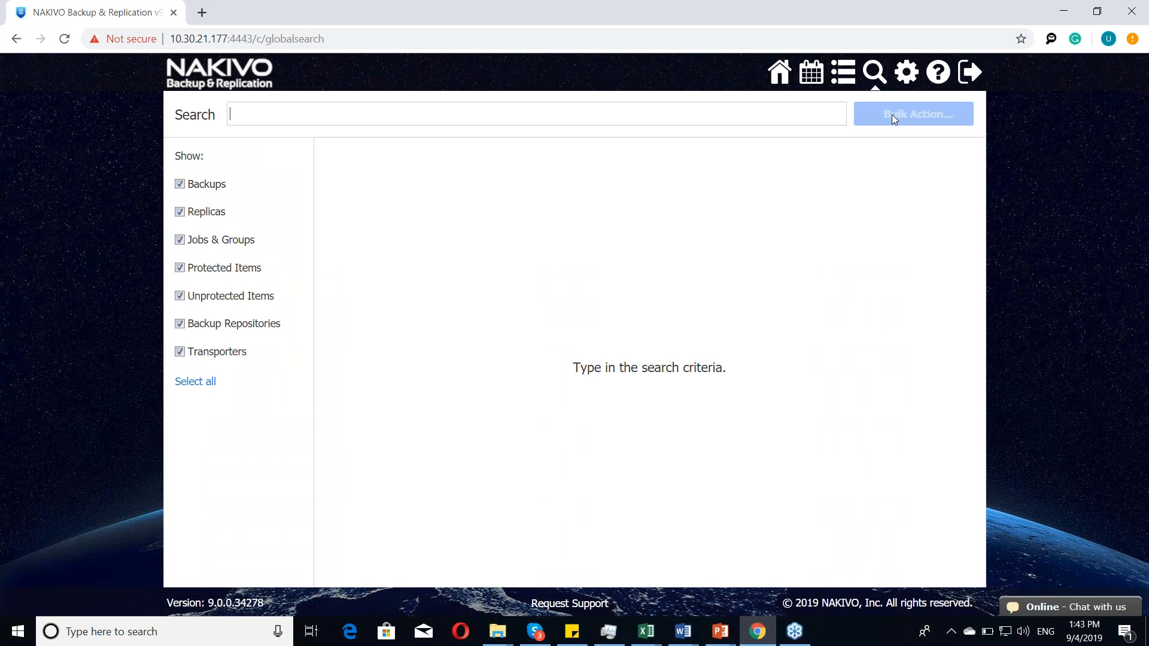
Step: Start a support request with the problem description jajasldjlkasjdd and close it without sending
click(938, 77)
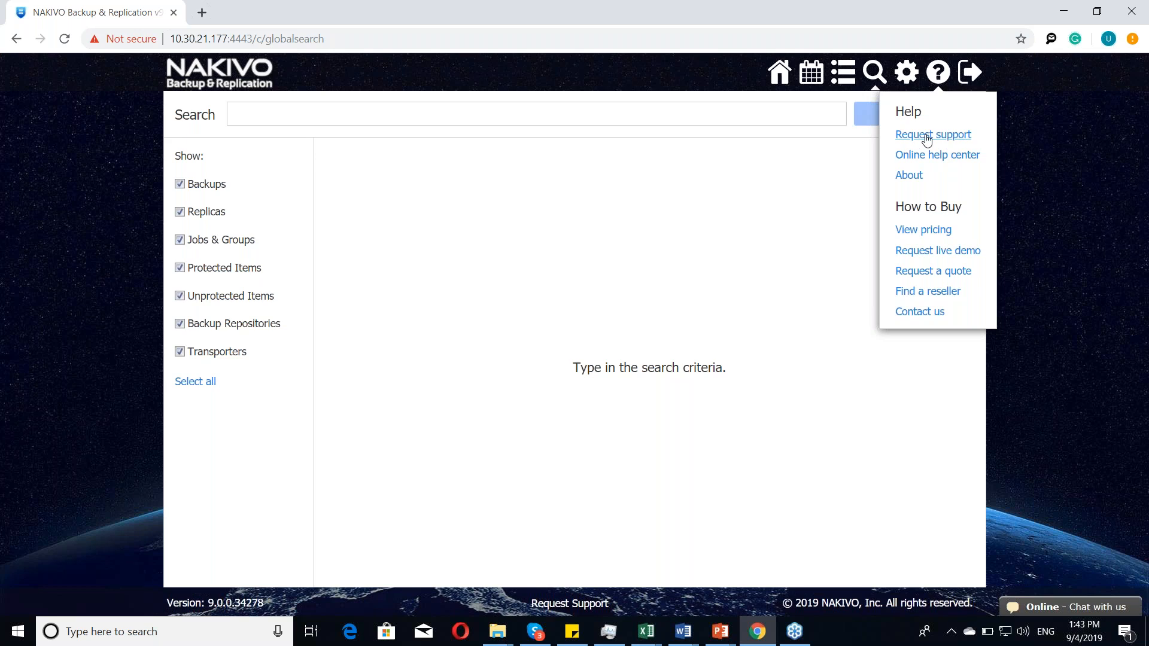
click(927, 140)
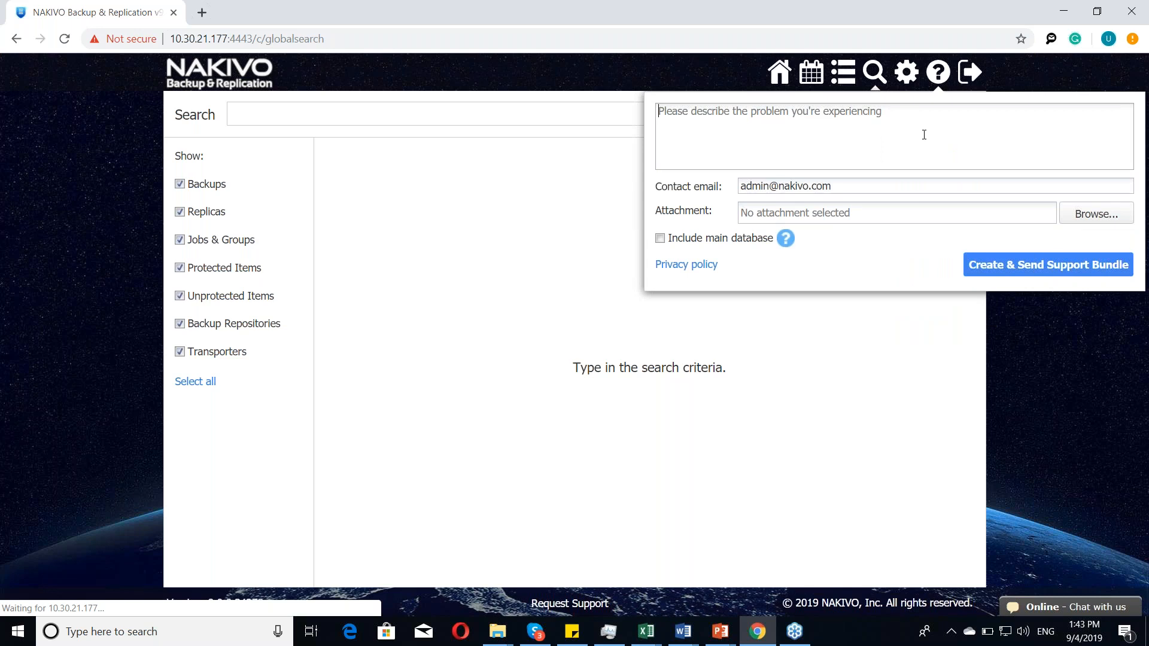
text(jajasldjlkasjdd)
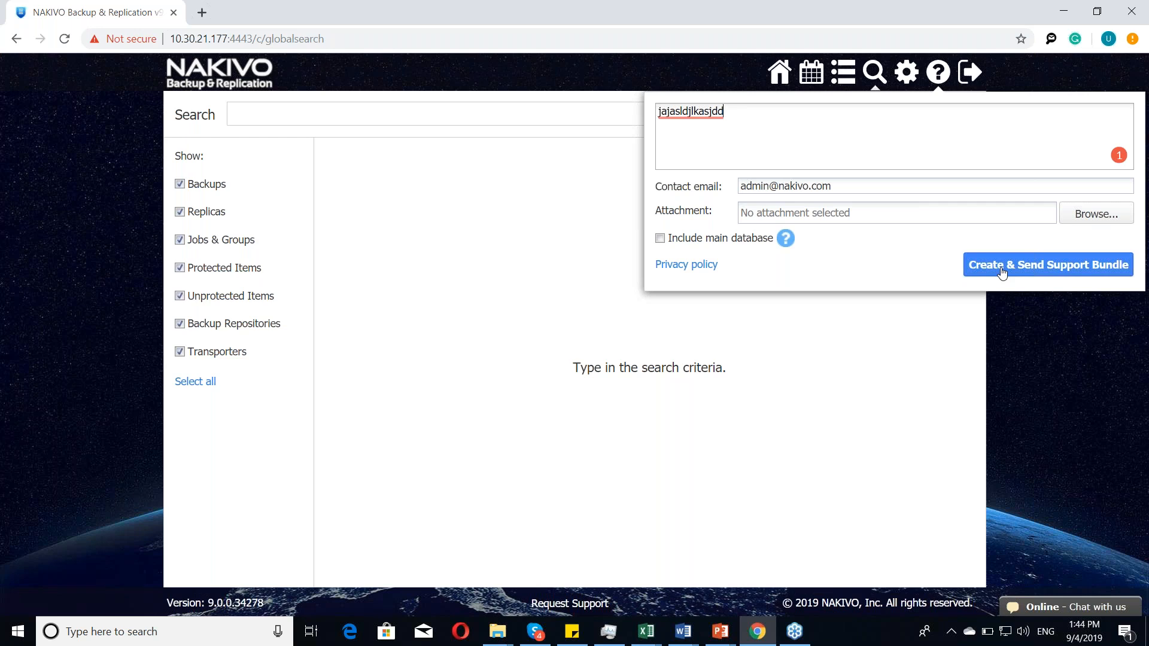
click(777, 77)
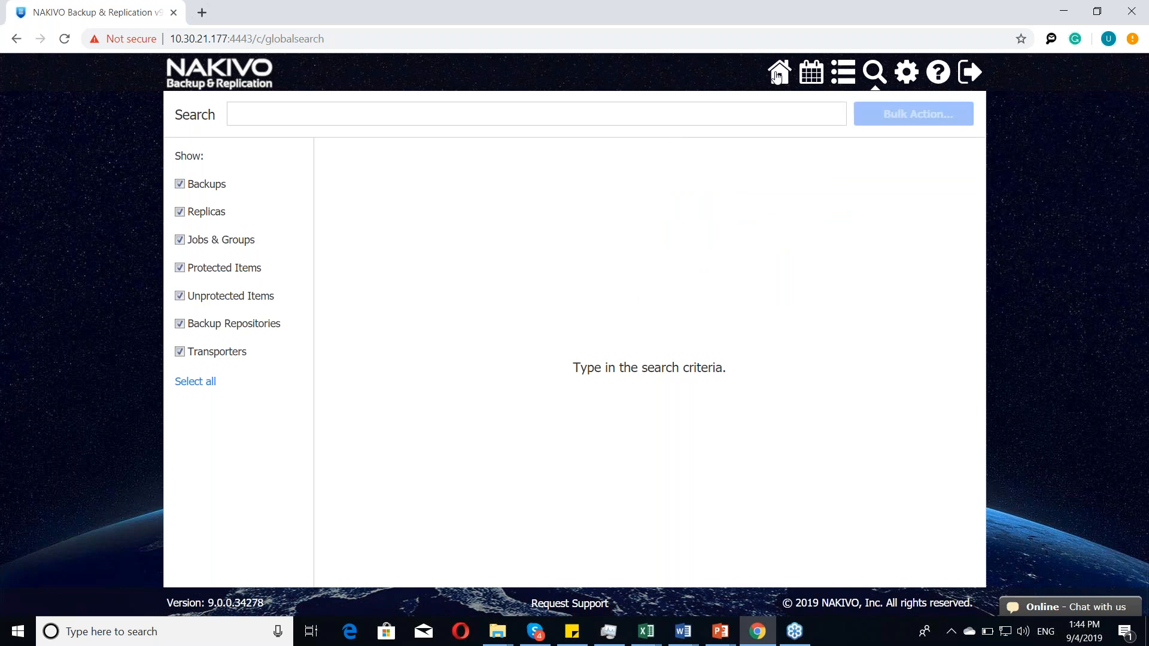
Step: View the recovery options in the jobs overview and look at the Webcast job, first site recovery job and star12 details
click(777, 77)
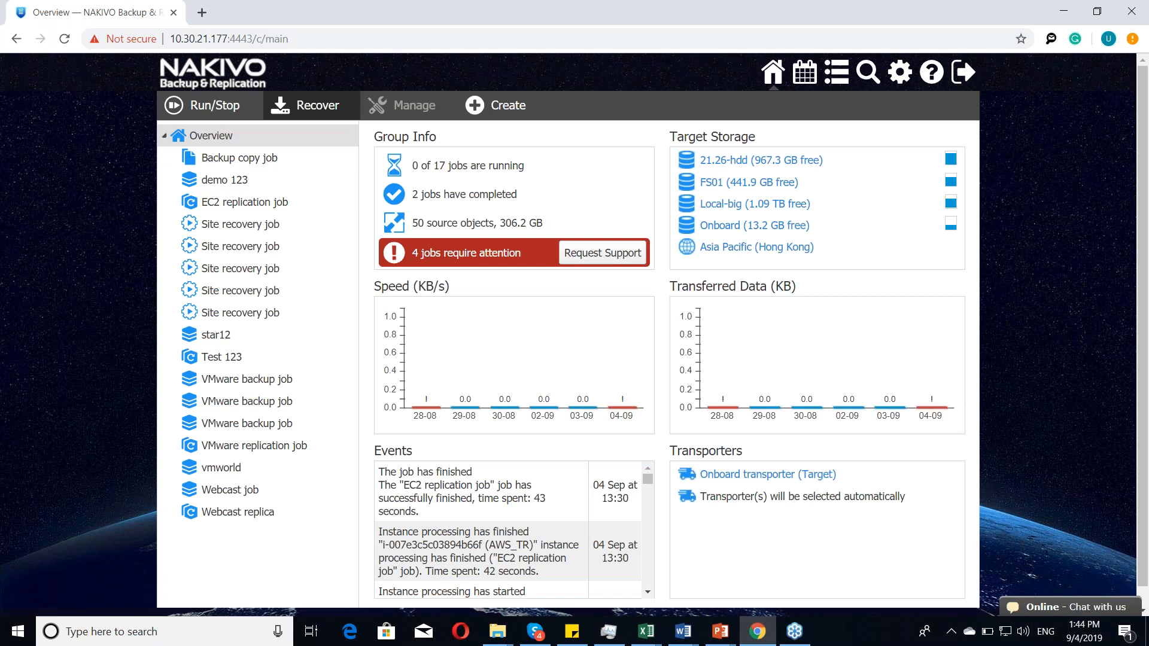
click(305, 105)
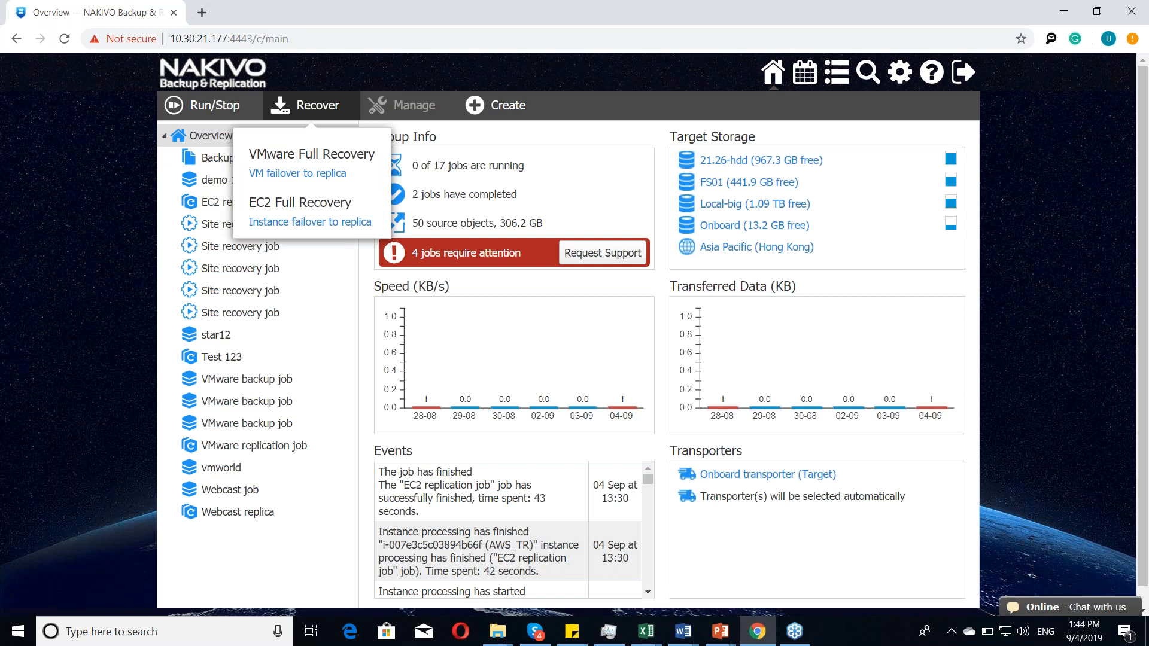
click(229, 490)
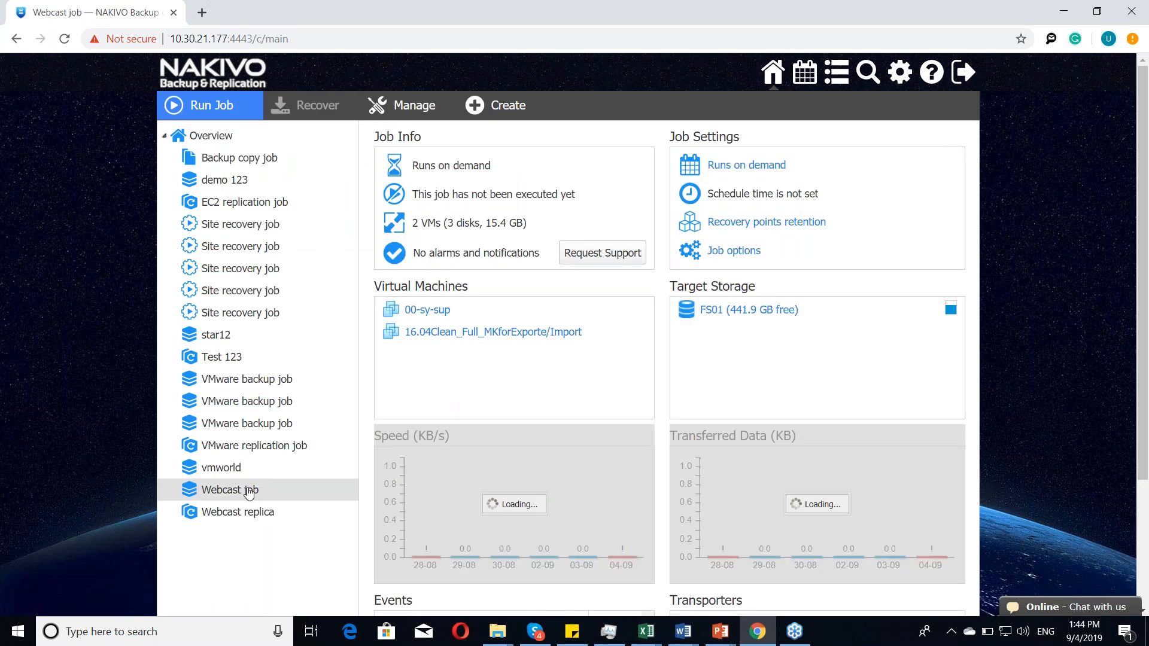
click(240, 224)
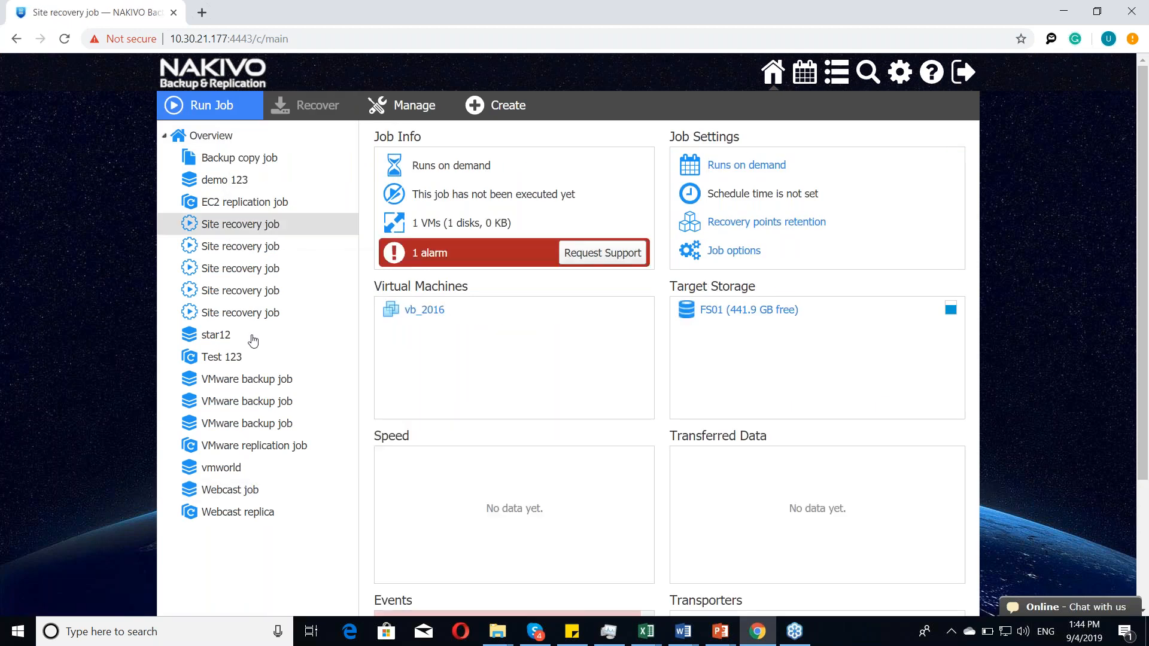
click(253, 338)
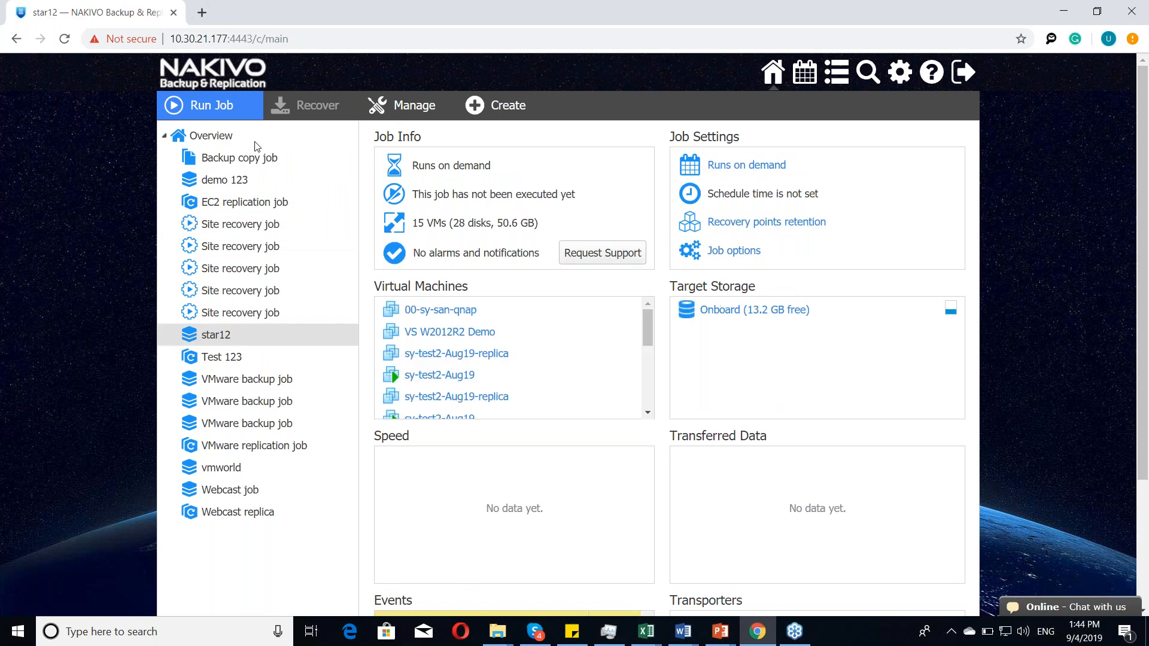
Step: Open the Onboard repository in the configuration and examine the recovery options for its vb_win7 backup
click(900, 71)
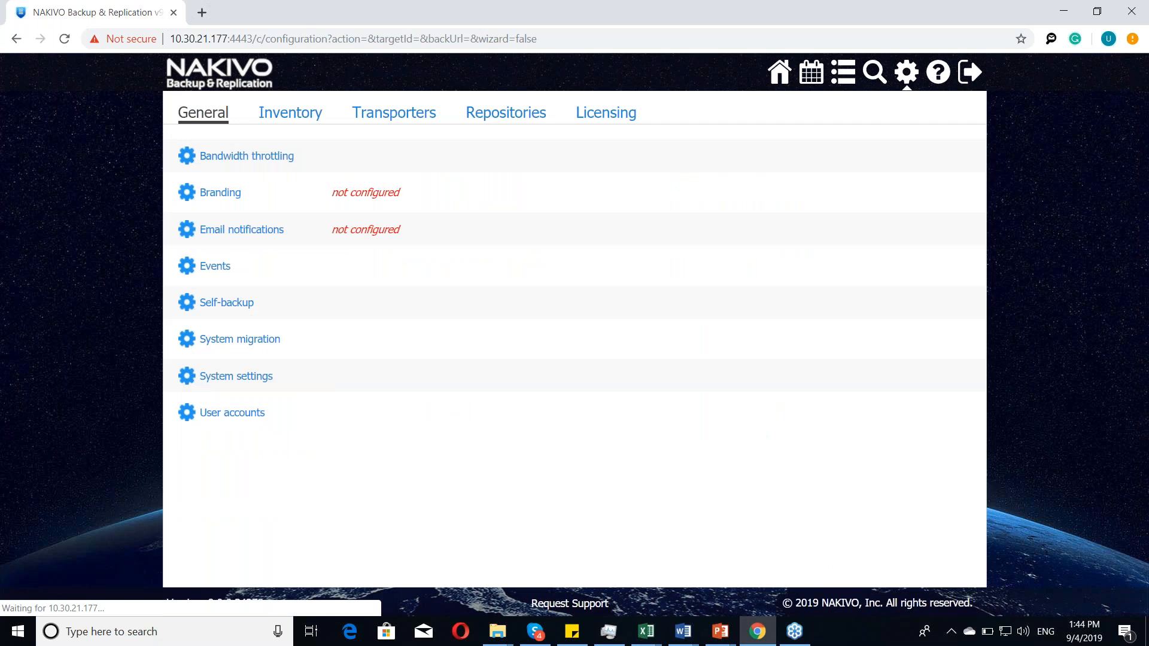
click(506, 113)
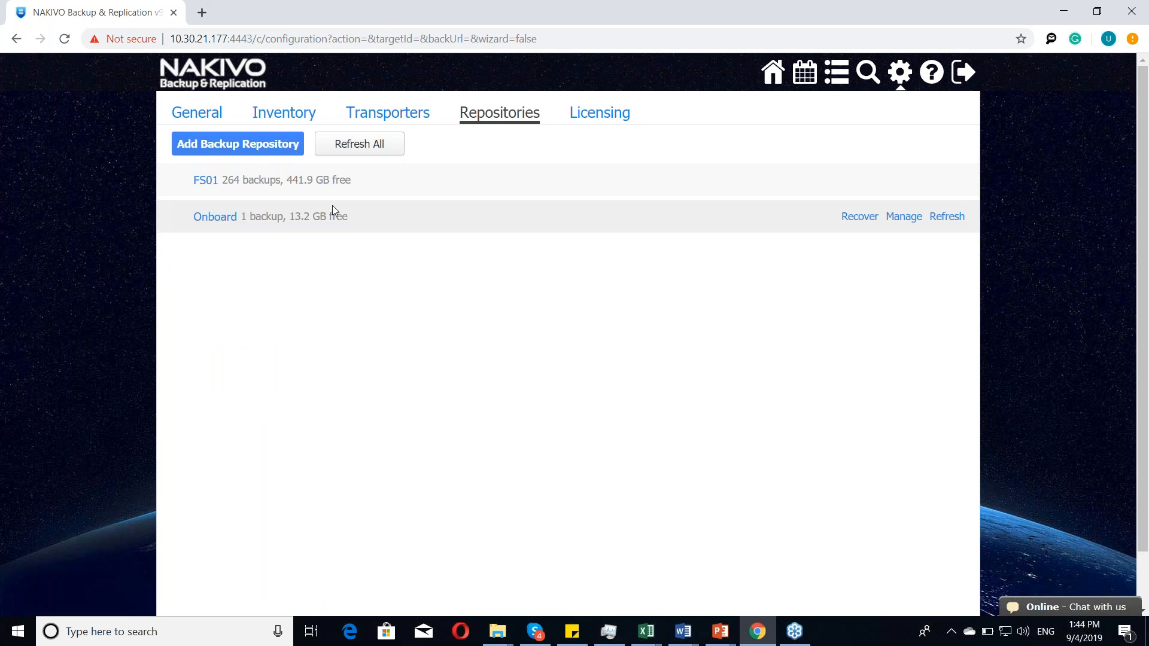
click(333, 211)
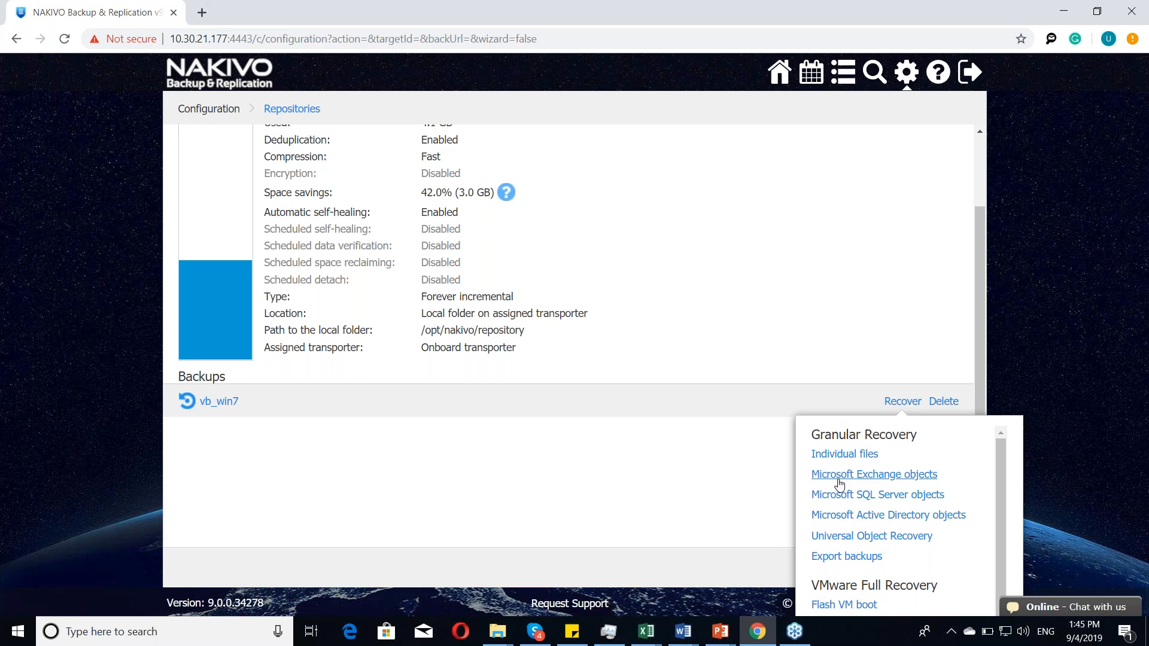
scroll(839, 483, down, 1)
scroll(922, 503, down, 1)
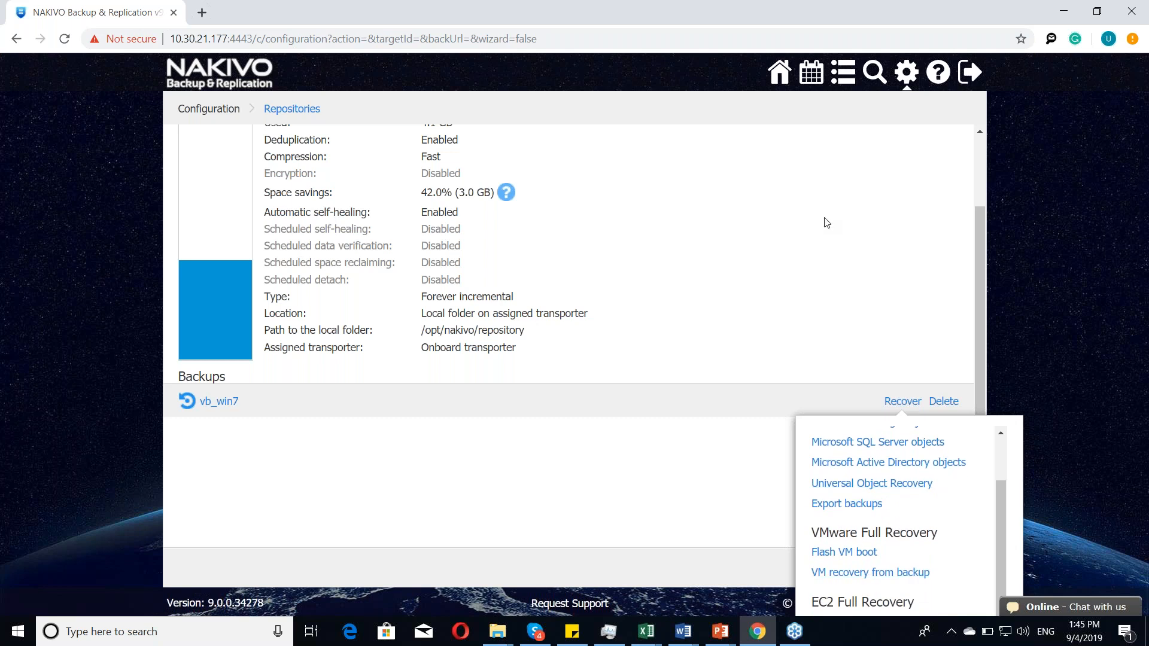
scroll(826, 223, up, 1)
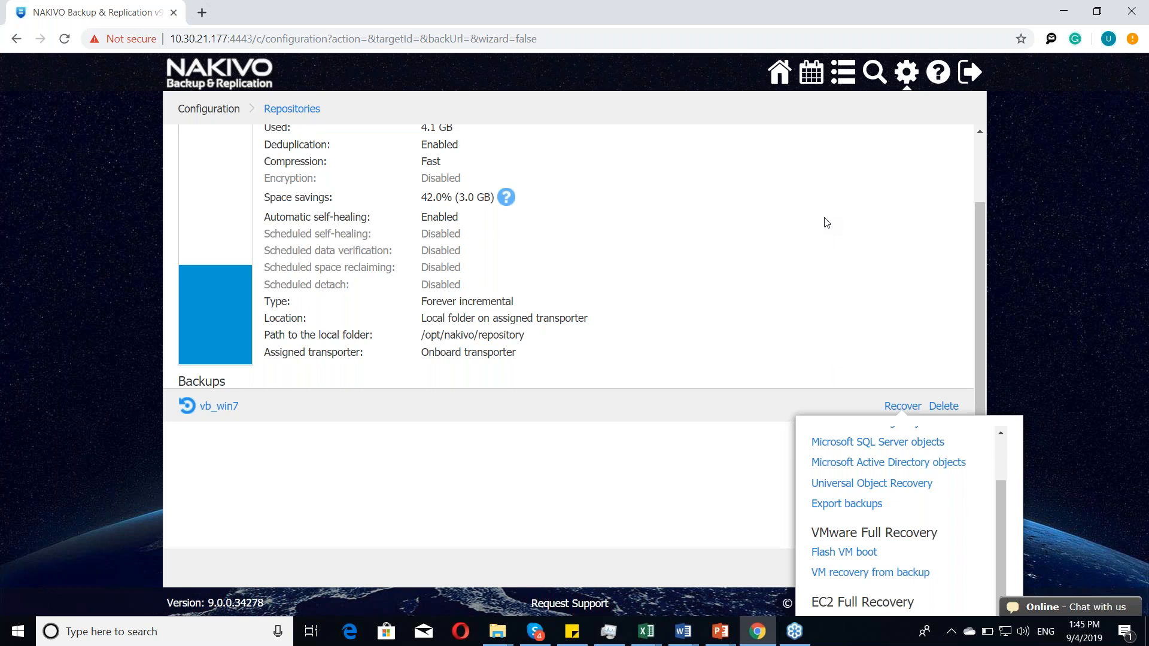
scroll(827, 223, up, 2)
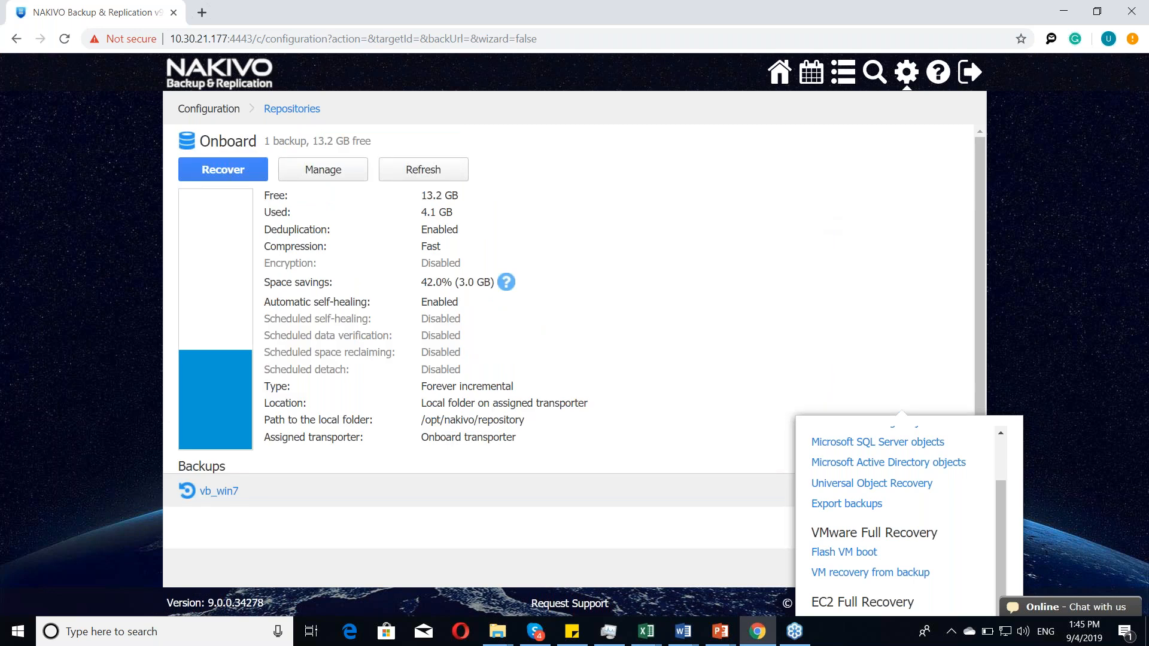
Step: Return to the jobs overview and switch to the NAKIVO Webcast presentation in PowerPoint
click(780, 75)
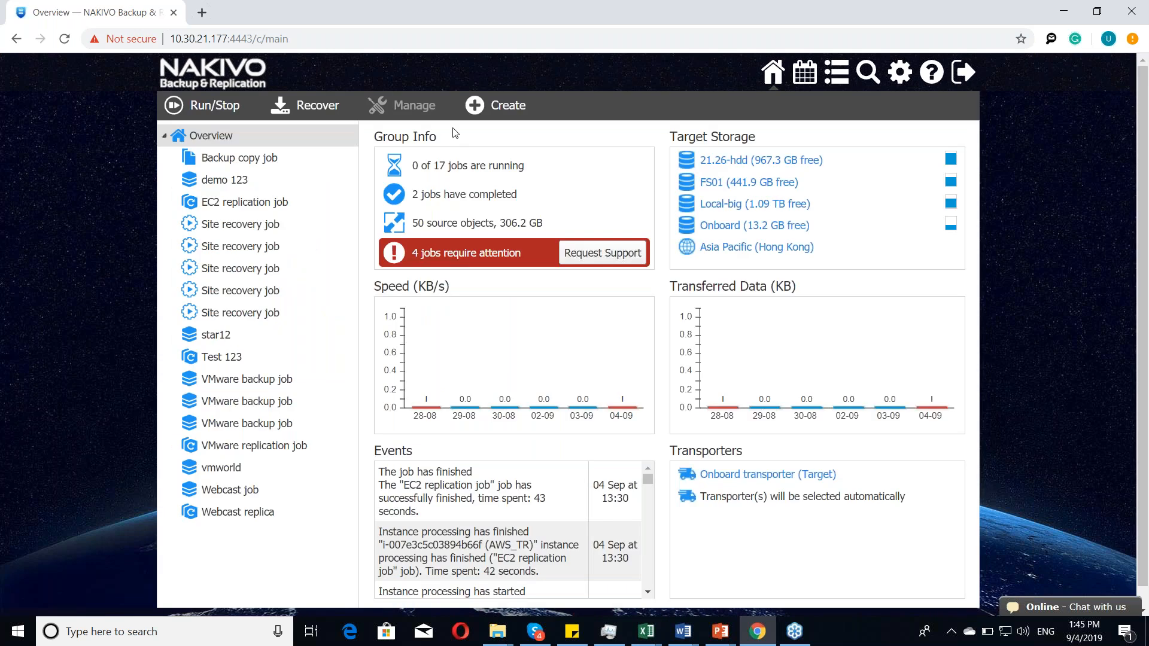
key(alt+Tab)
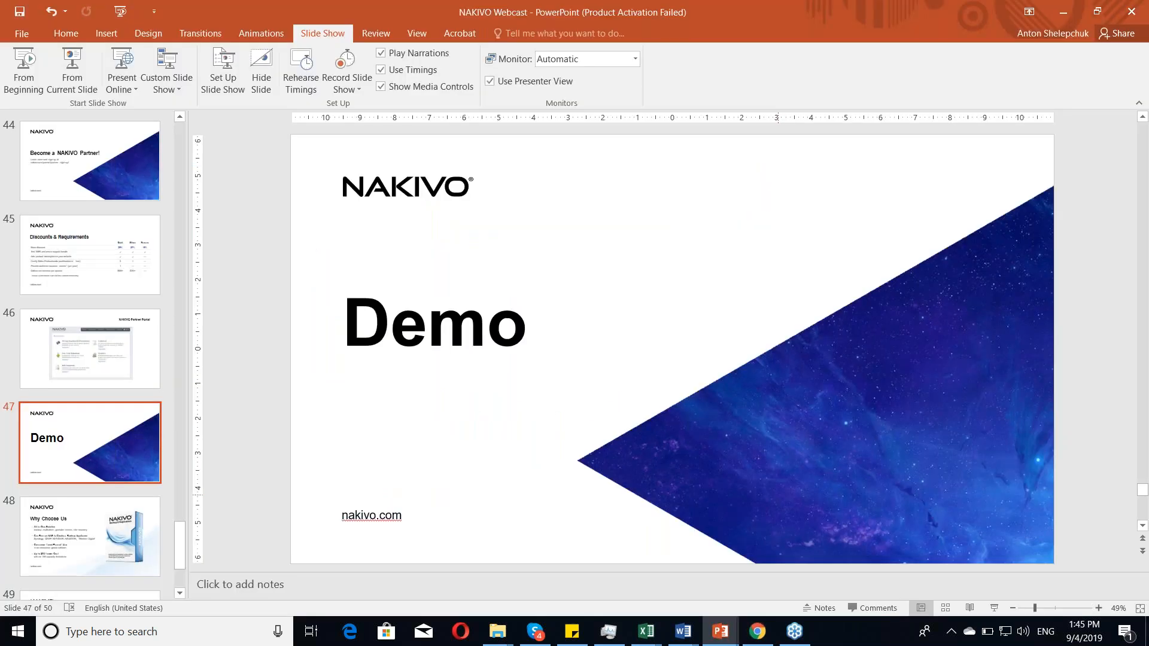